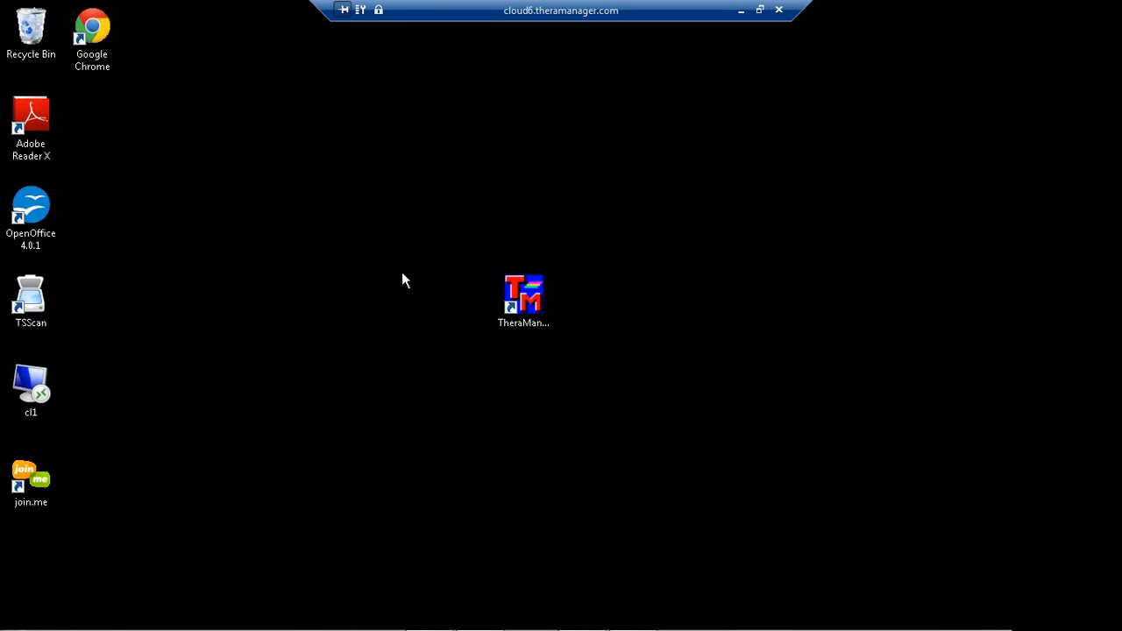
# Launch TheraManager and log in with a replacement login name and the account password.
pyautogui.doubleClick(524, 291)
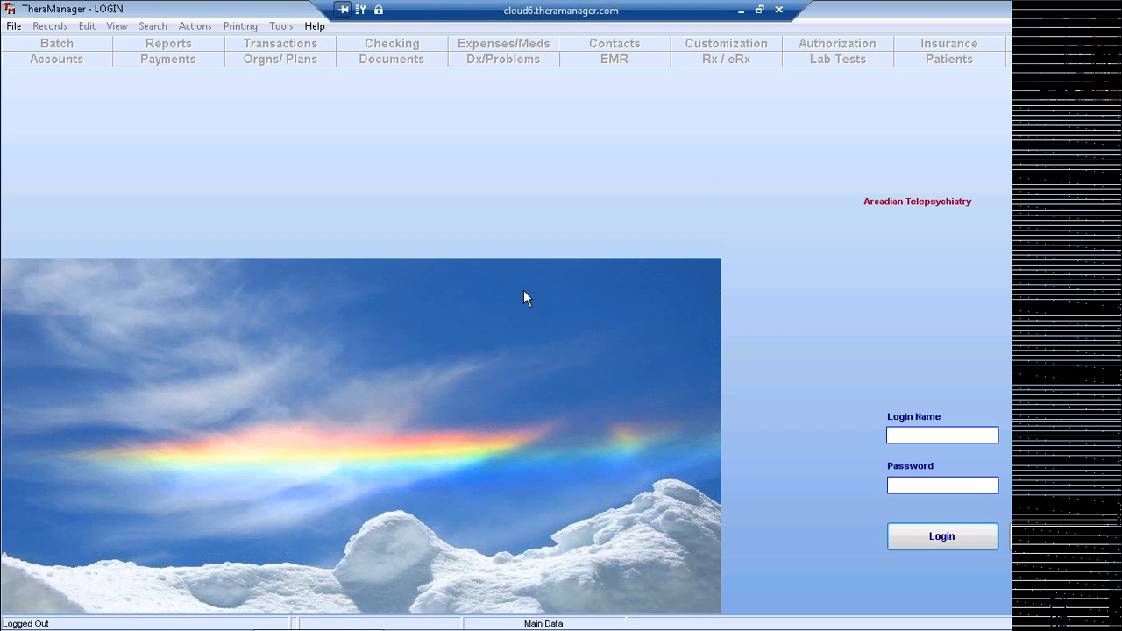
pyautogui.click(919, 435)
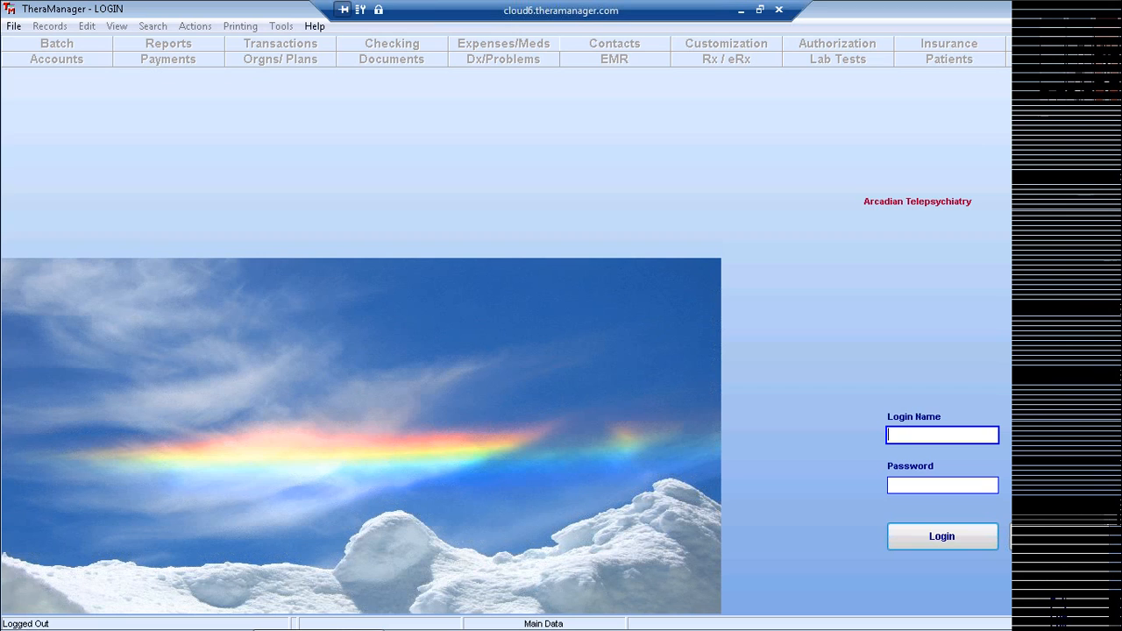
pyautogui.click(944, 485)
pyautogui.click(944, 486)
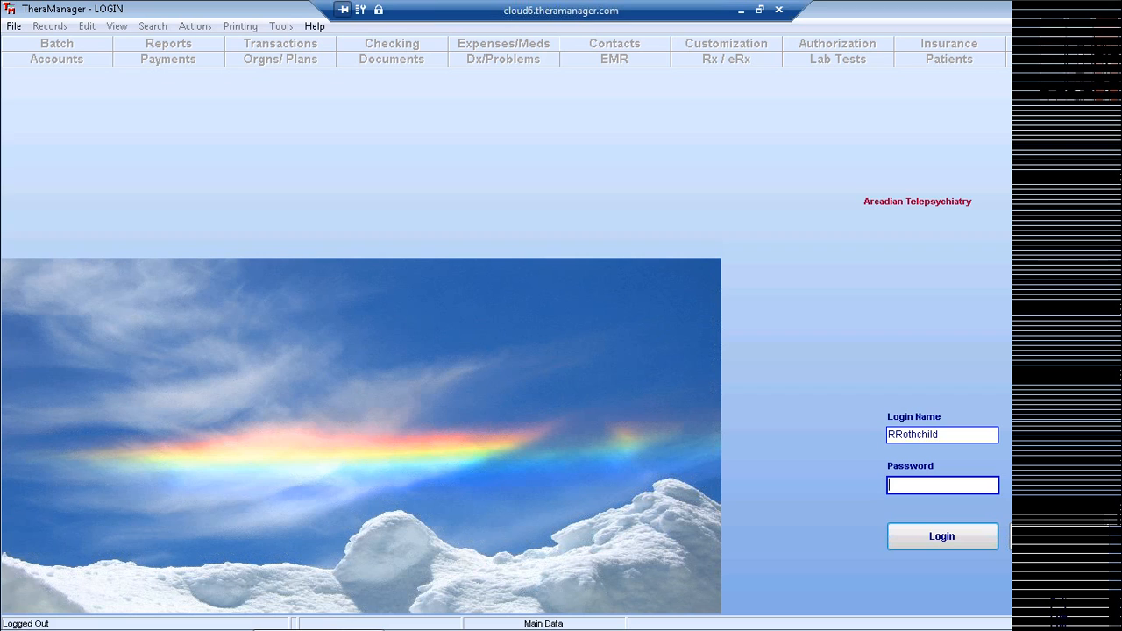
pyautogui.moveTo(960, 434); pyautogui.dragTo(854, 436)
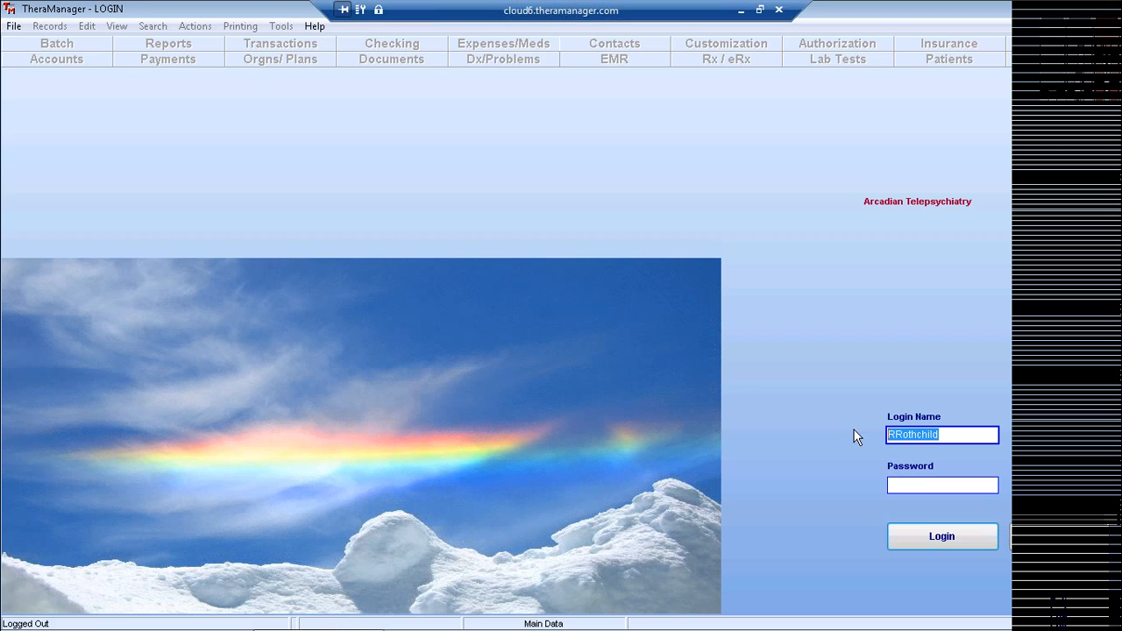
pyautogui.write('tm')
pyautogui.press('Tab')
pyautogui.write('**')
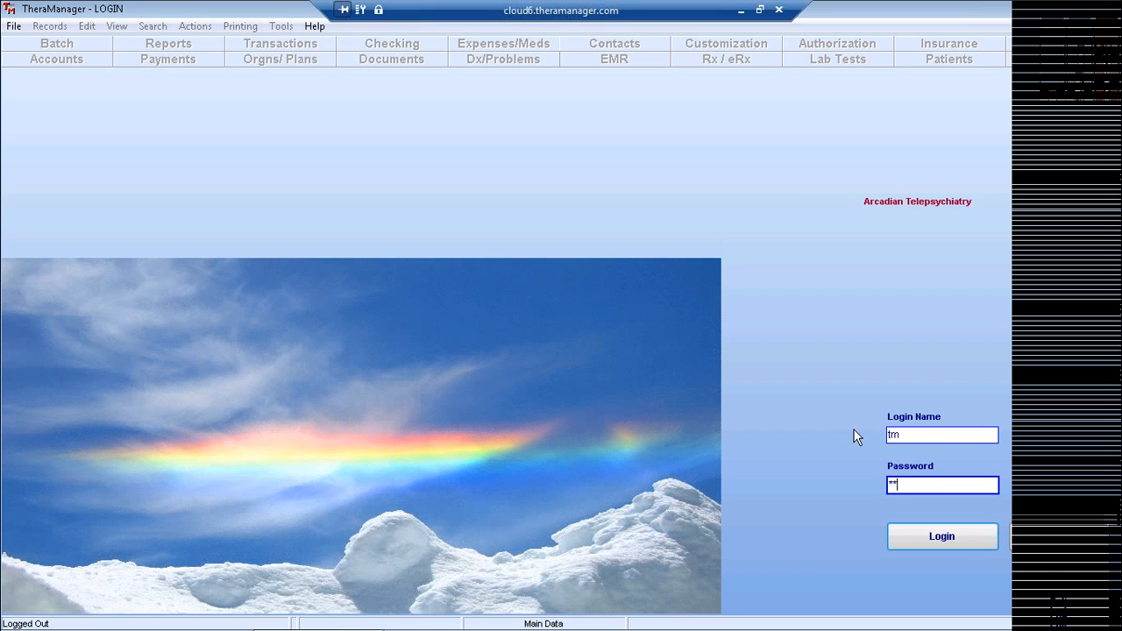
pyautogui.press('Return')
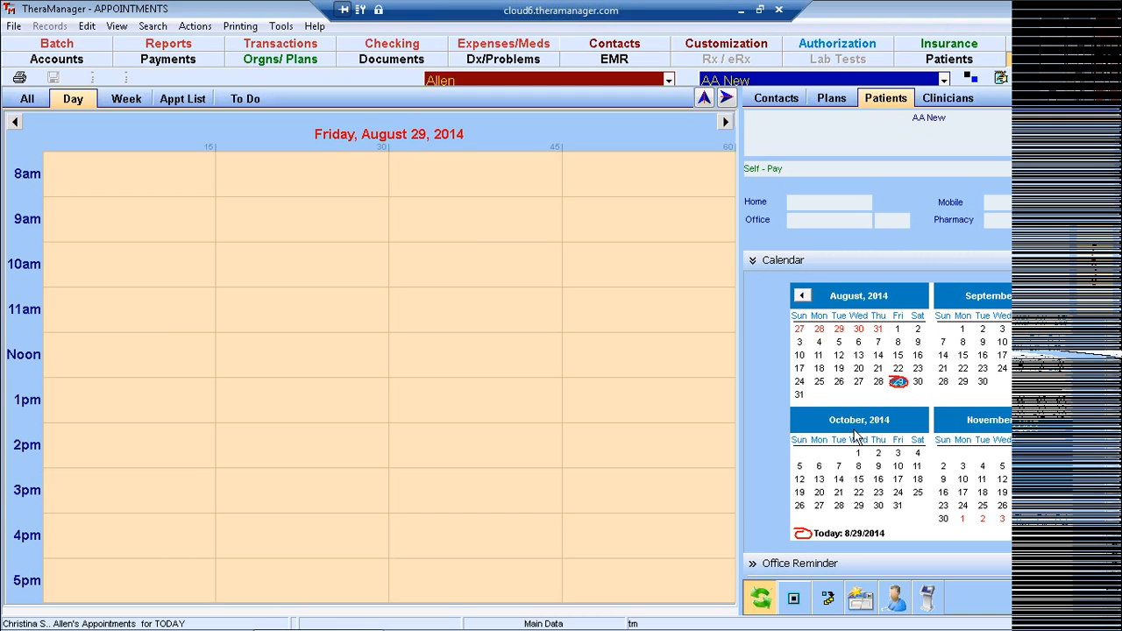
pyautogui.click(15, 27)
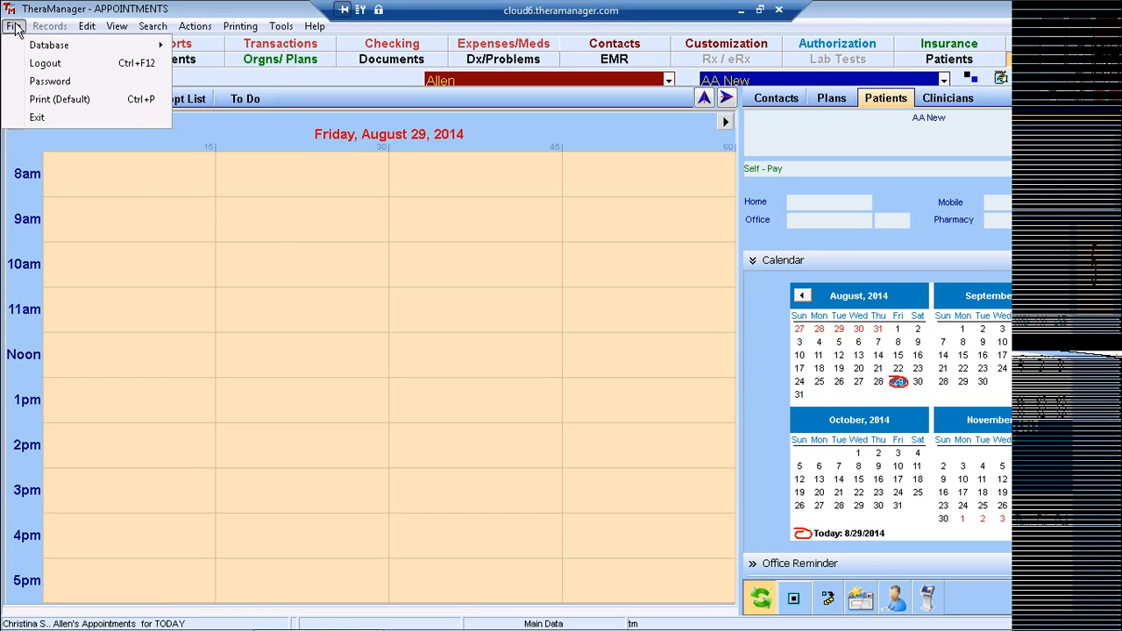
pyautogui.click(36, 83)
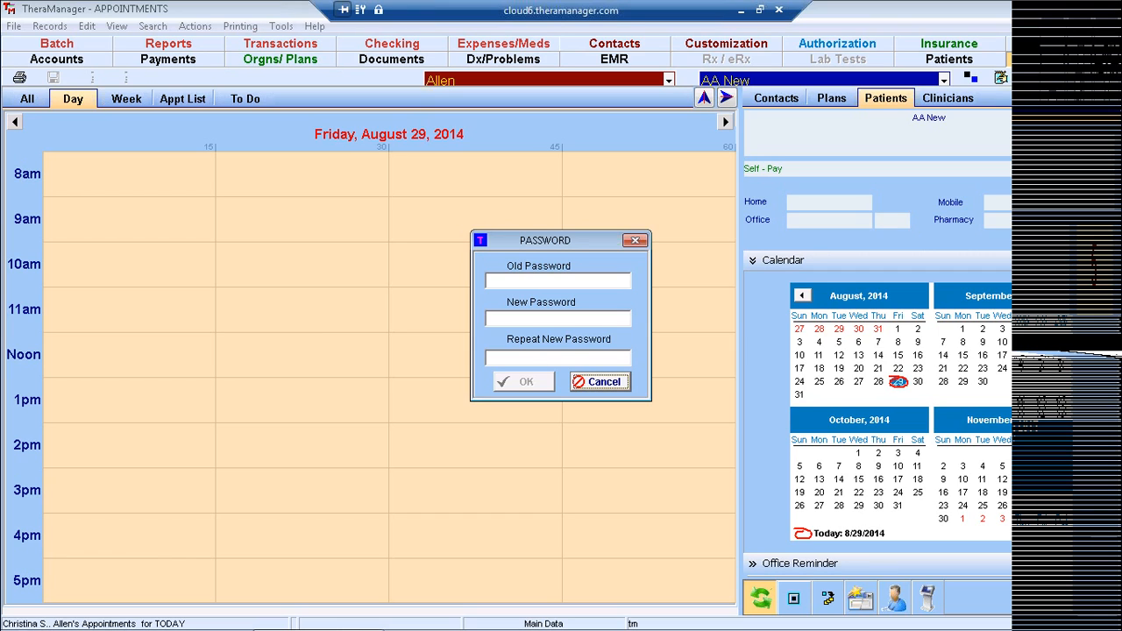
pyautogui.click(602, 382)
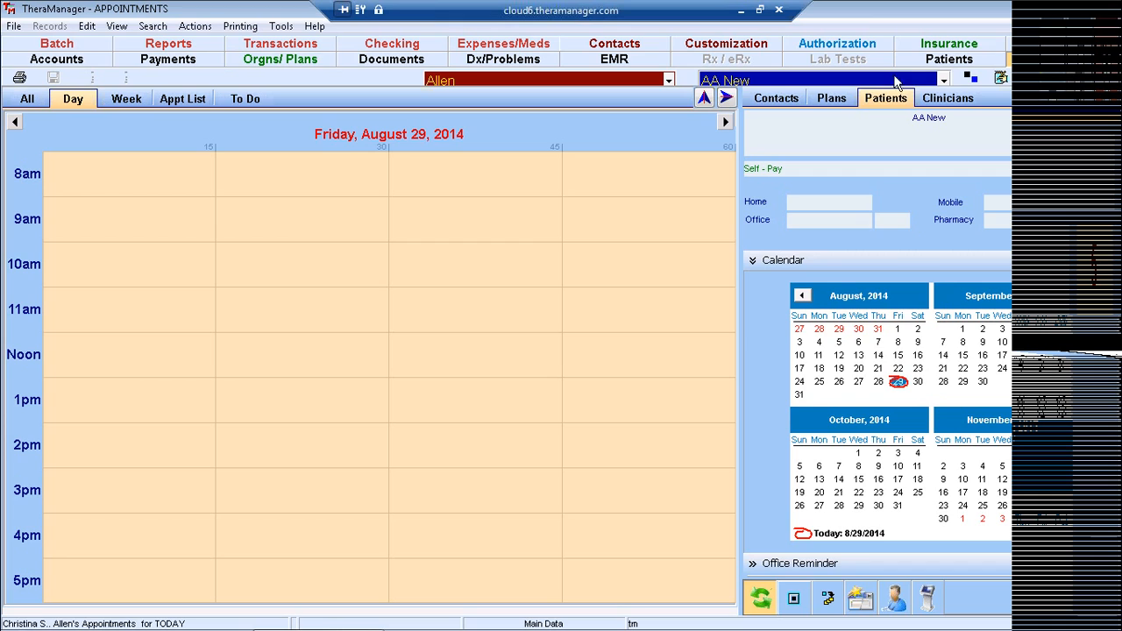
# Make the patient current, check the week view, then return to the single-day schedule.
pyautogui.click(943, 80)
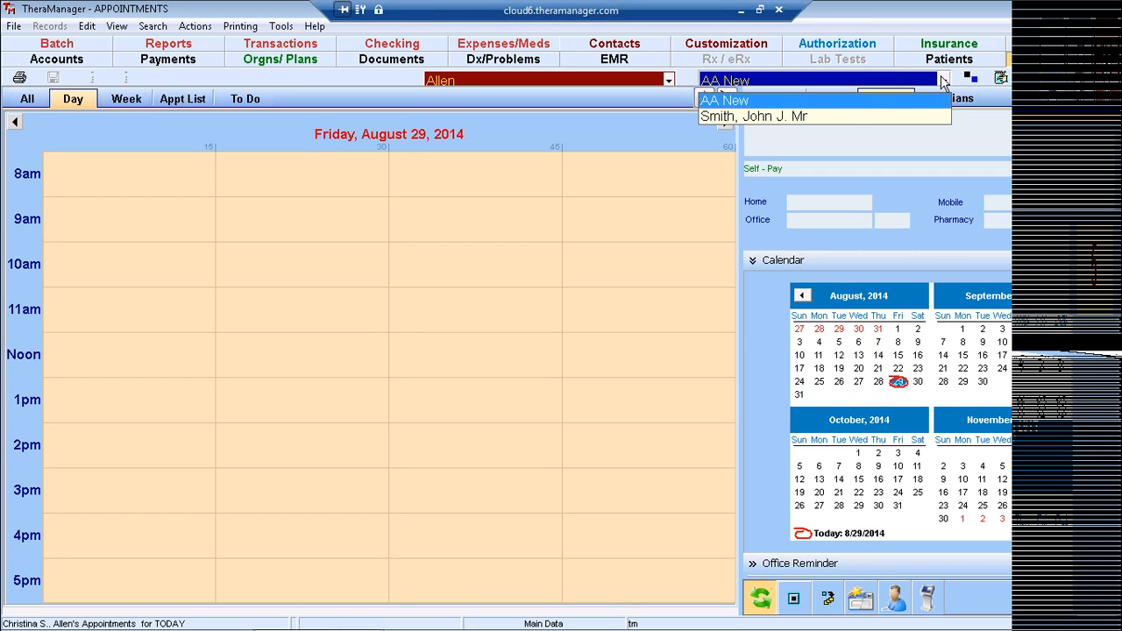
pyautogui.click(811, 115)
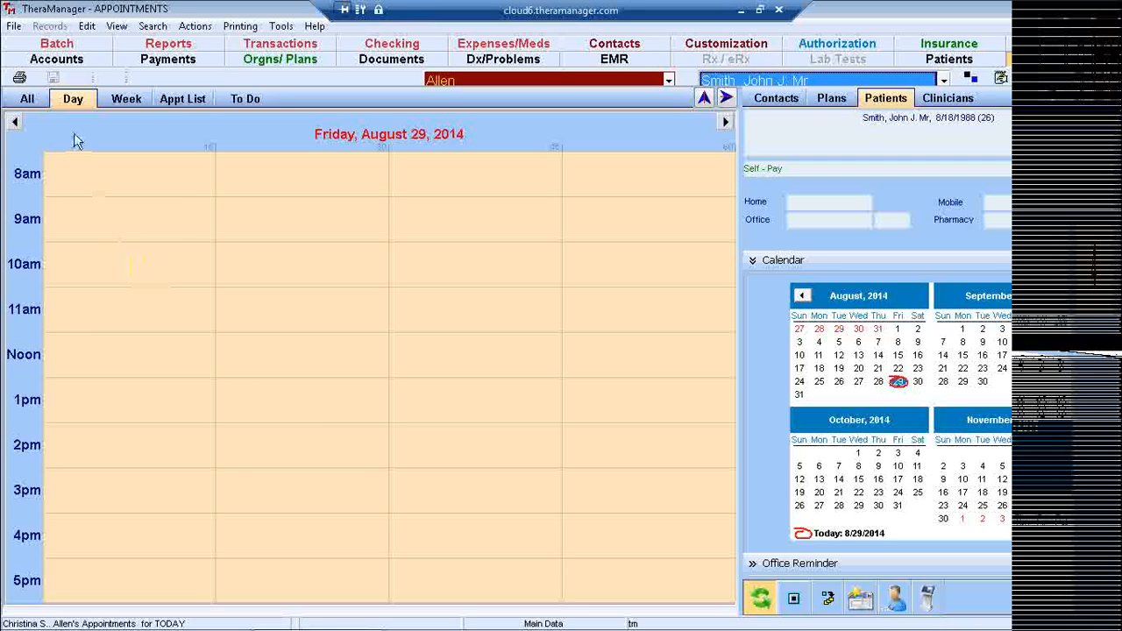
pyautogui.click(122, 101)
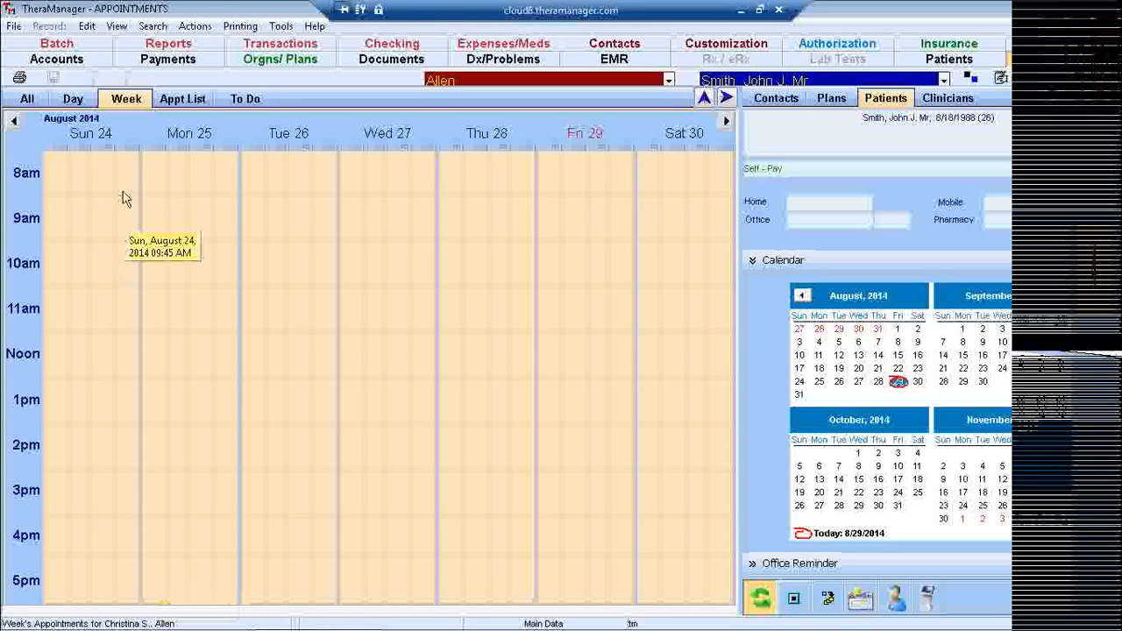
pyautogui.click(73, 100)
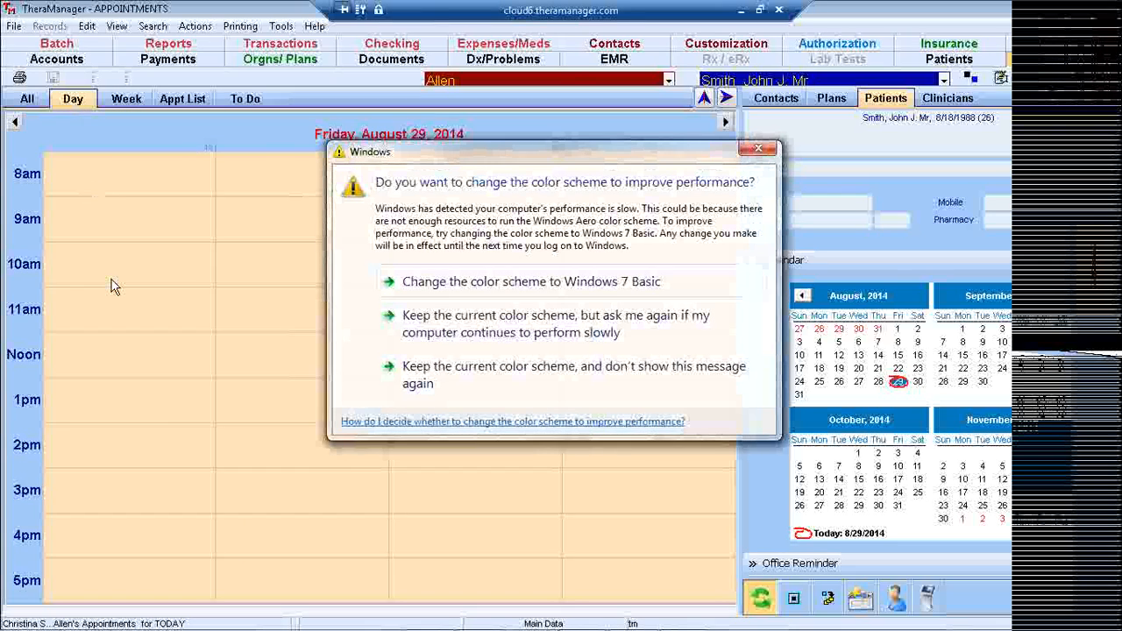
# Dismiss the Windows colour-scheme prompt and reselect the same patient as current.
pyautogui.click(422, 374)
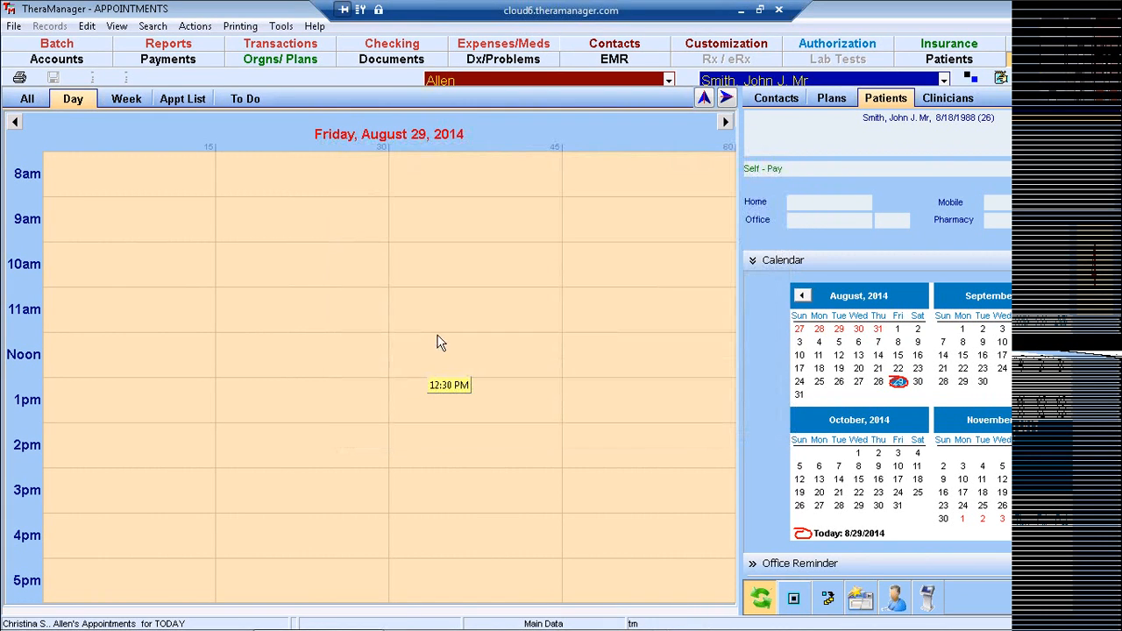
pyautogui.click(943, 80)
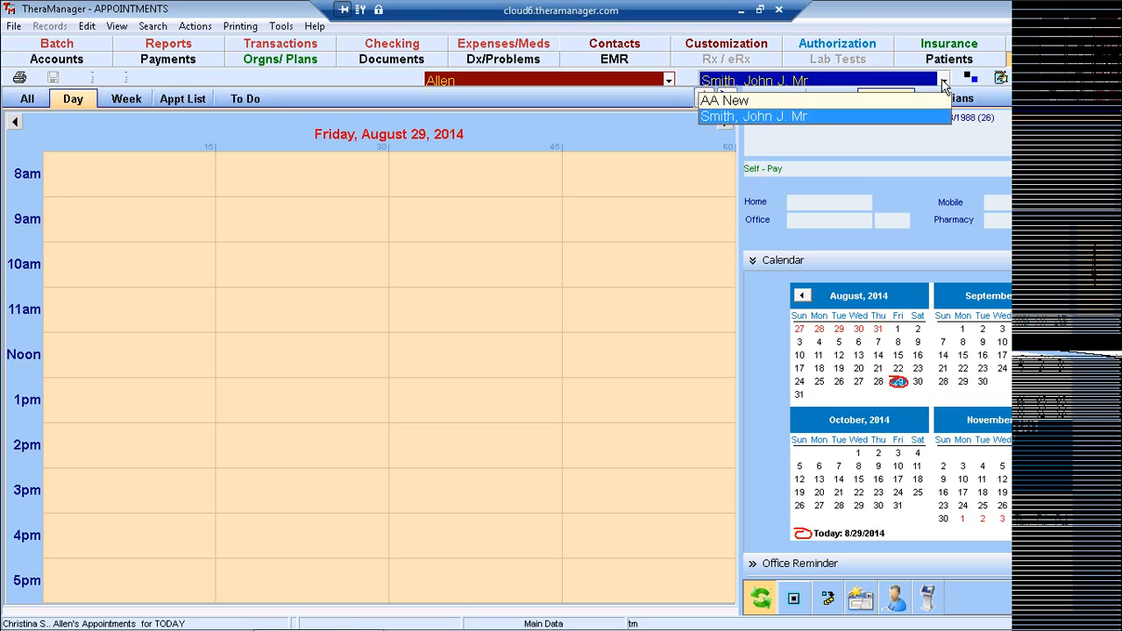
pyautogui.click(793, 117)
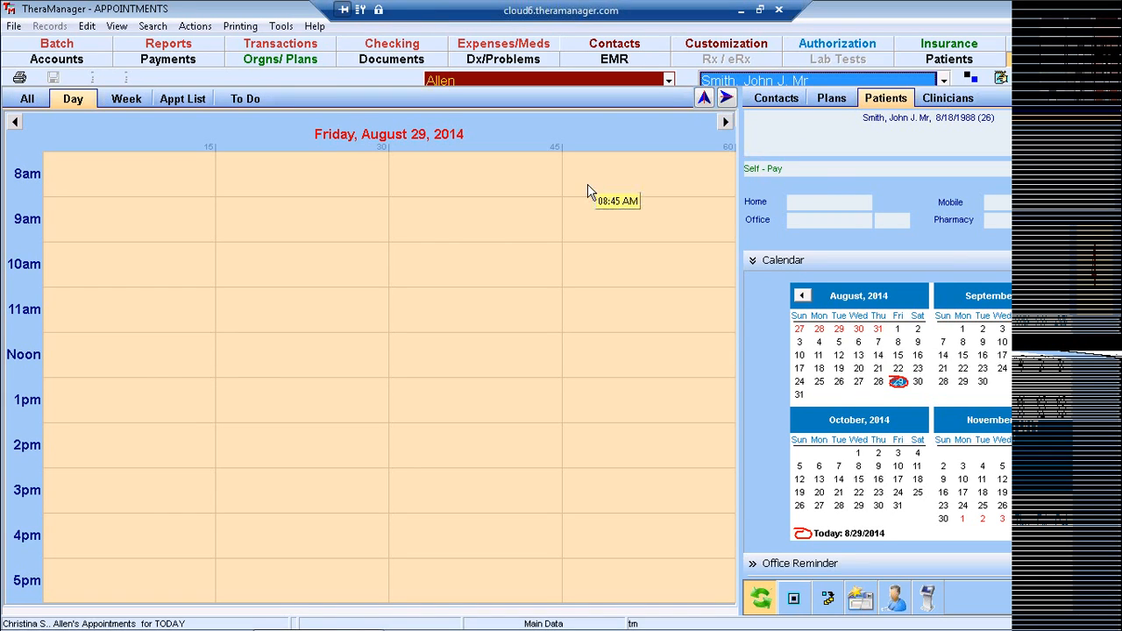
# Step the day schedule forward and back to return to Friday, August 29, 2014.
pyautogui.click(725, 123)
pyautogui.click(725, 122)
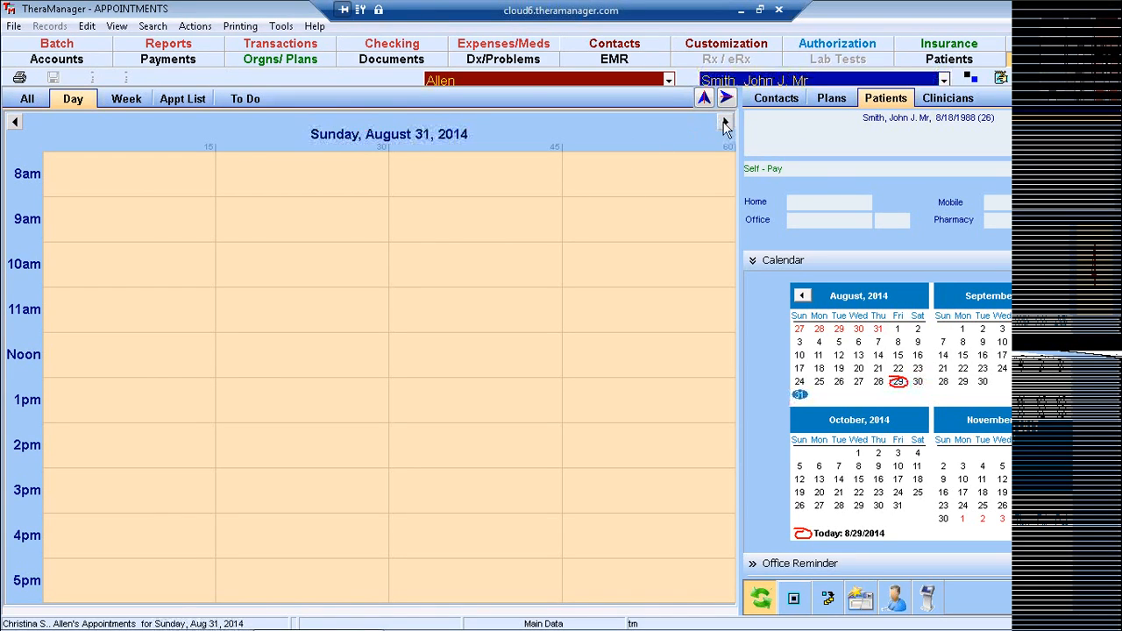
pyautogui.click(15, 123)
pyautogui.click(14, 122)
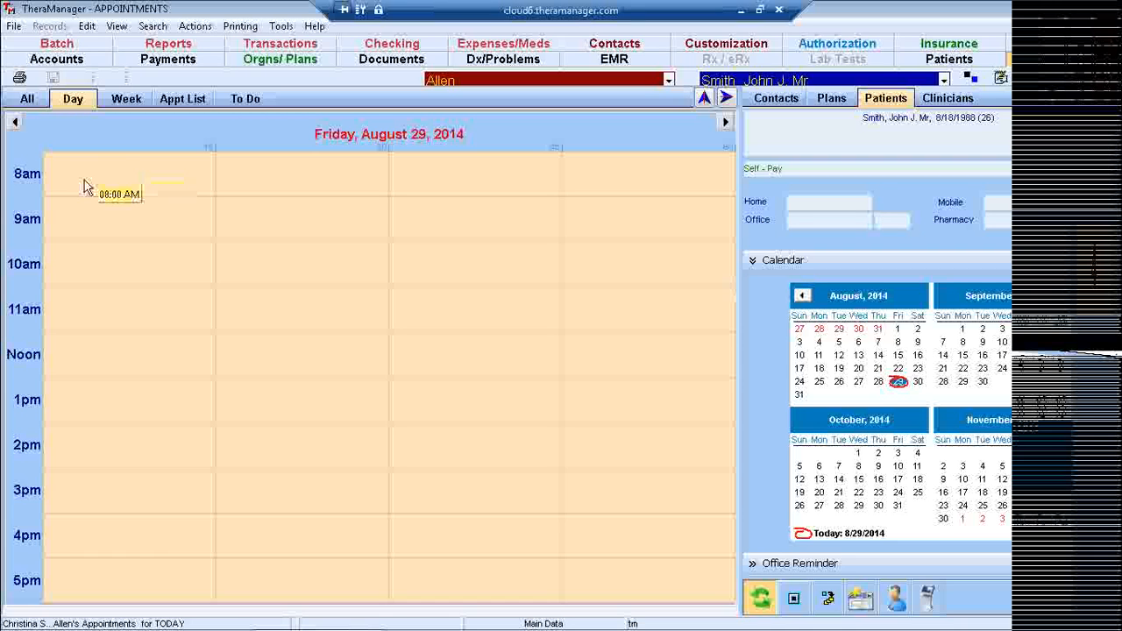
# Book a 9:00–10:00 AM TeleEAP appointment for the patient on August 29.
pyautogui.doubleClick(60, 221)
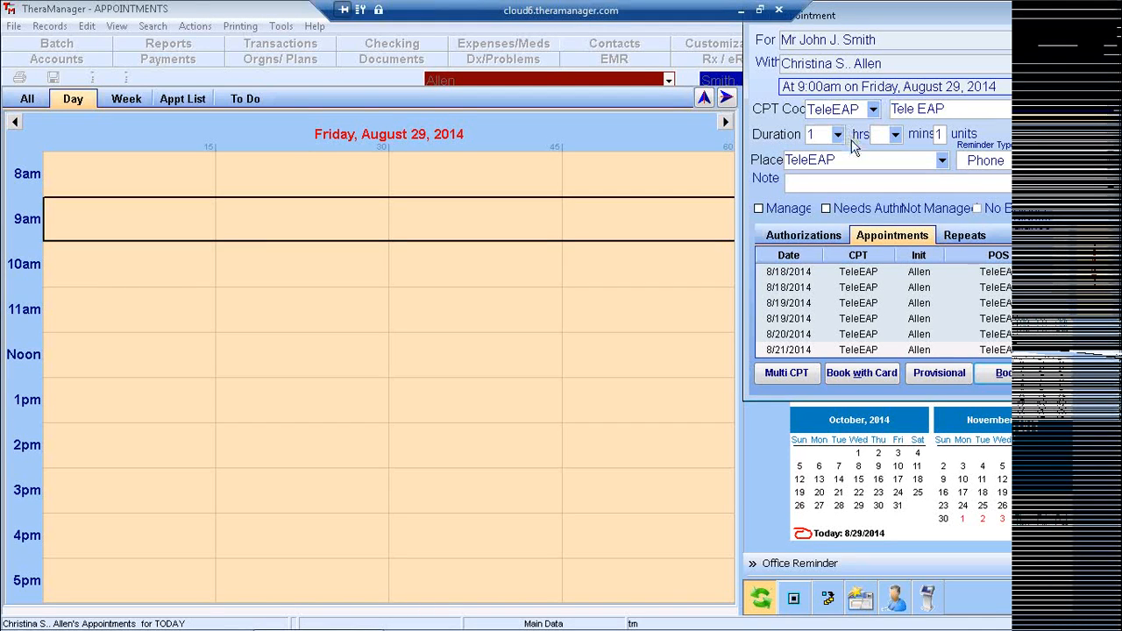
pyautogui.click(1002, 373)
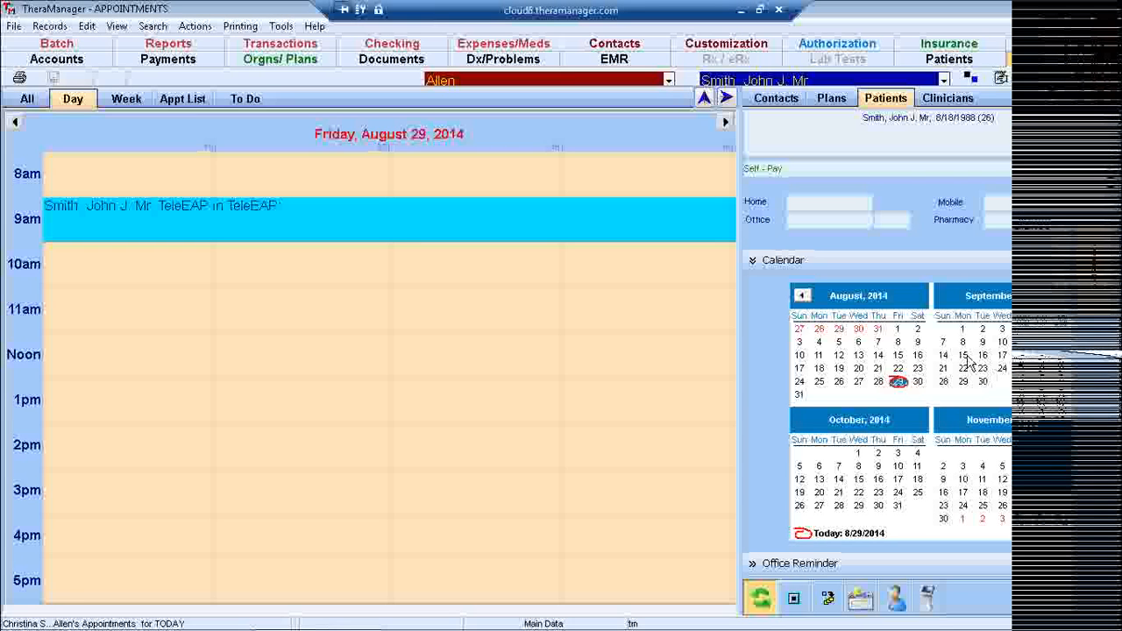
pyautogui.moveTo(207, 229)
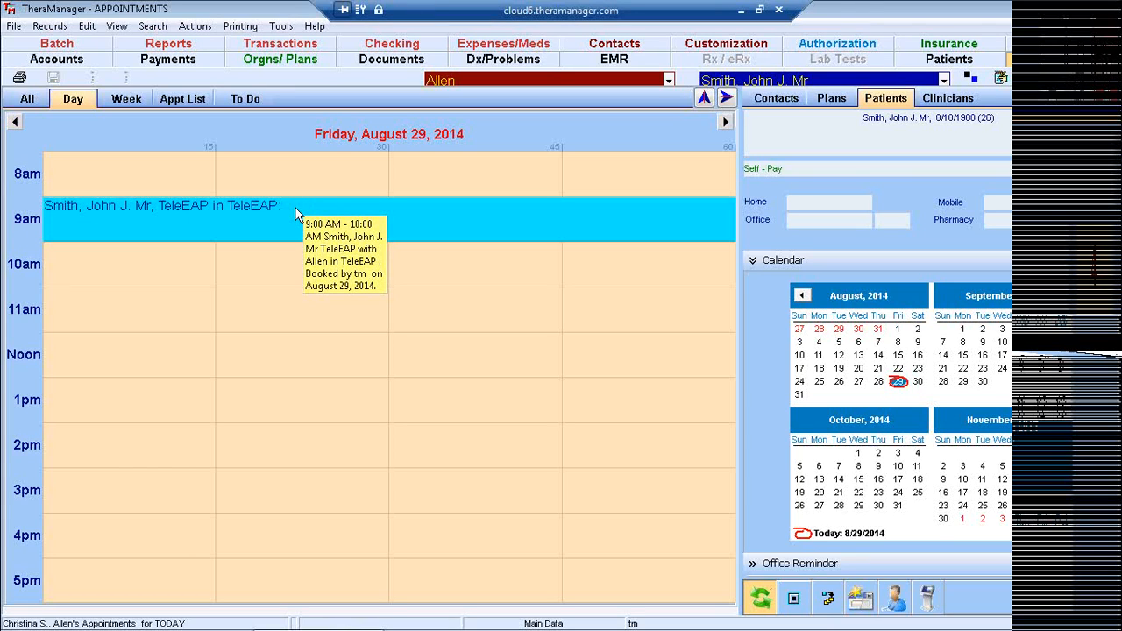
# Book a second TeleEAP appointment at 12:15 PM, then select the 9:00 AM appointment in Day view.
pyautogui.doubleClick(231, 360)
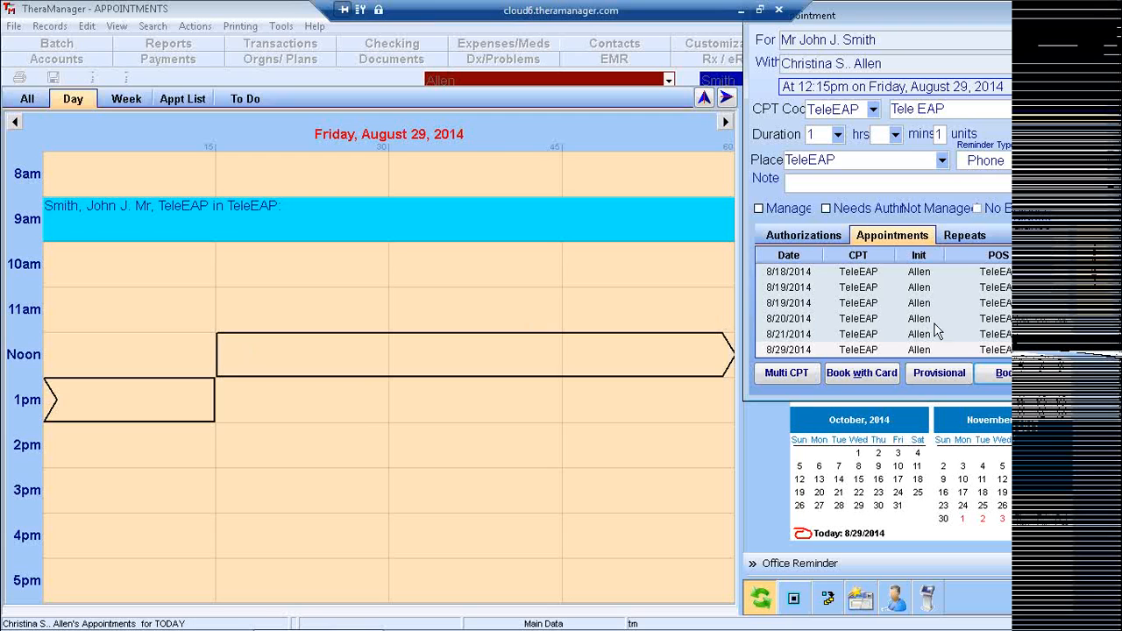
pyautogui.click(995, 373)
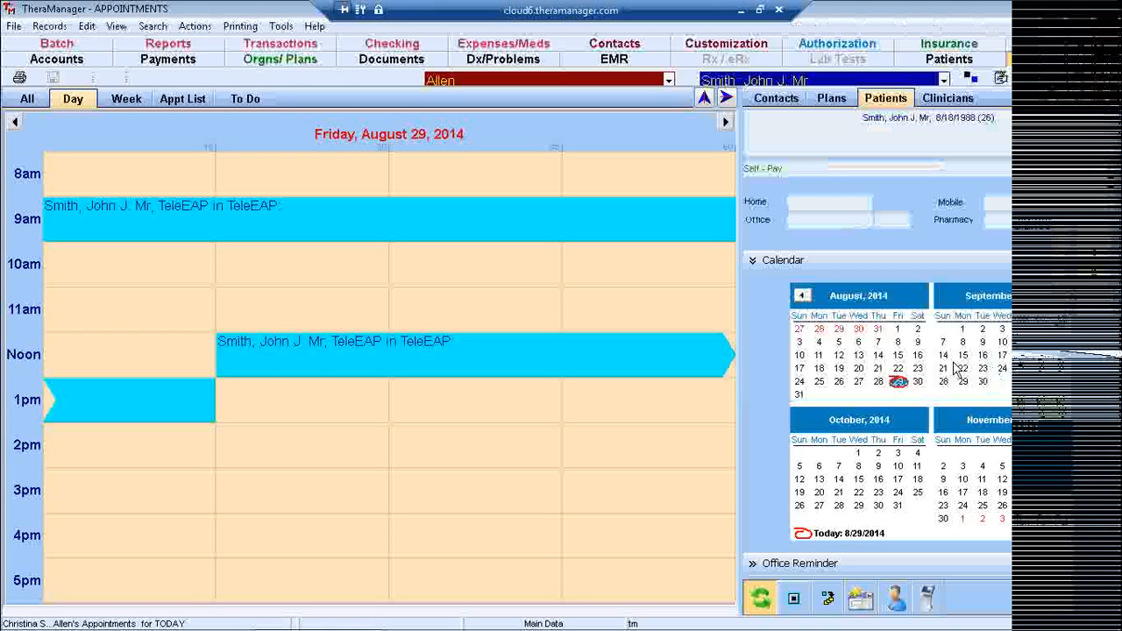
pyautogui.click(126, 99)
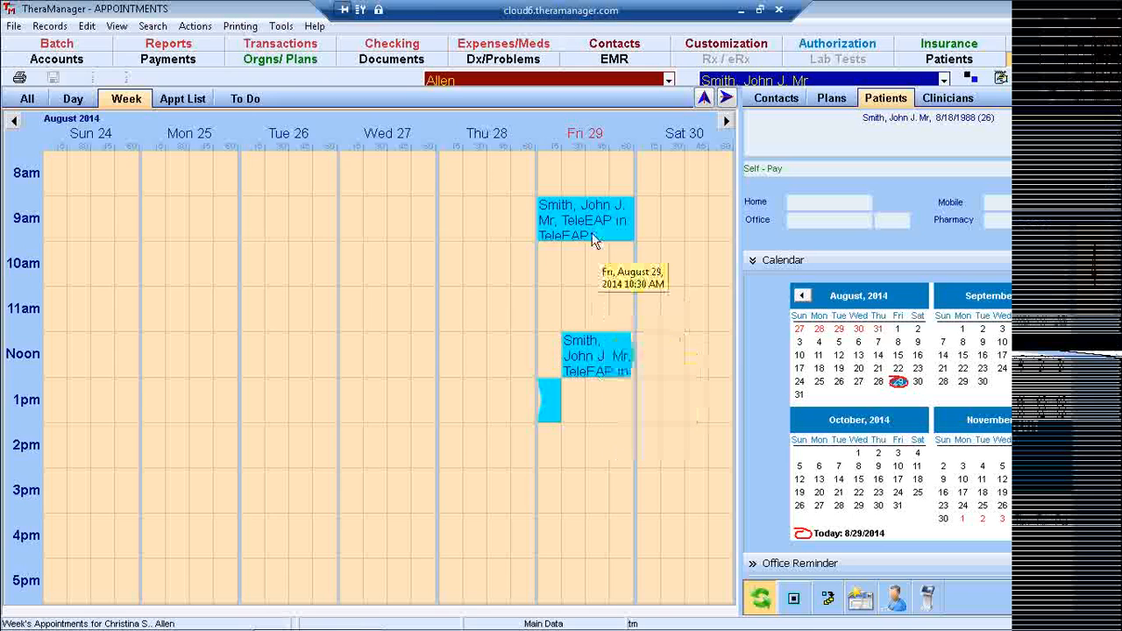
pyautogui.click(74, 99)
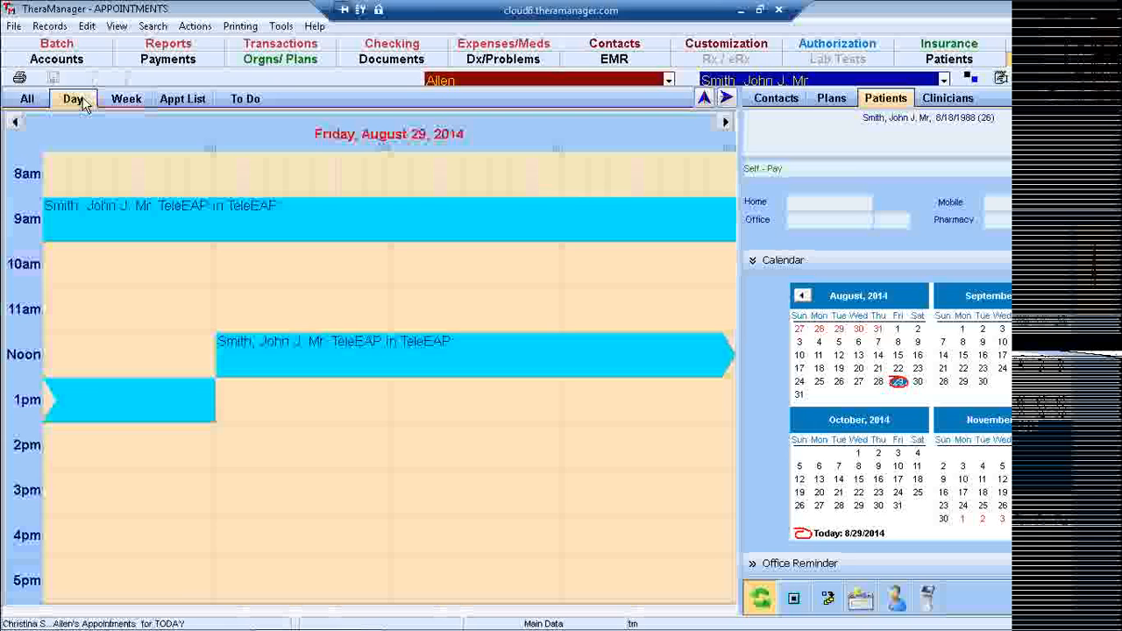
pyautogui.click(73, 100)
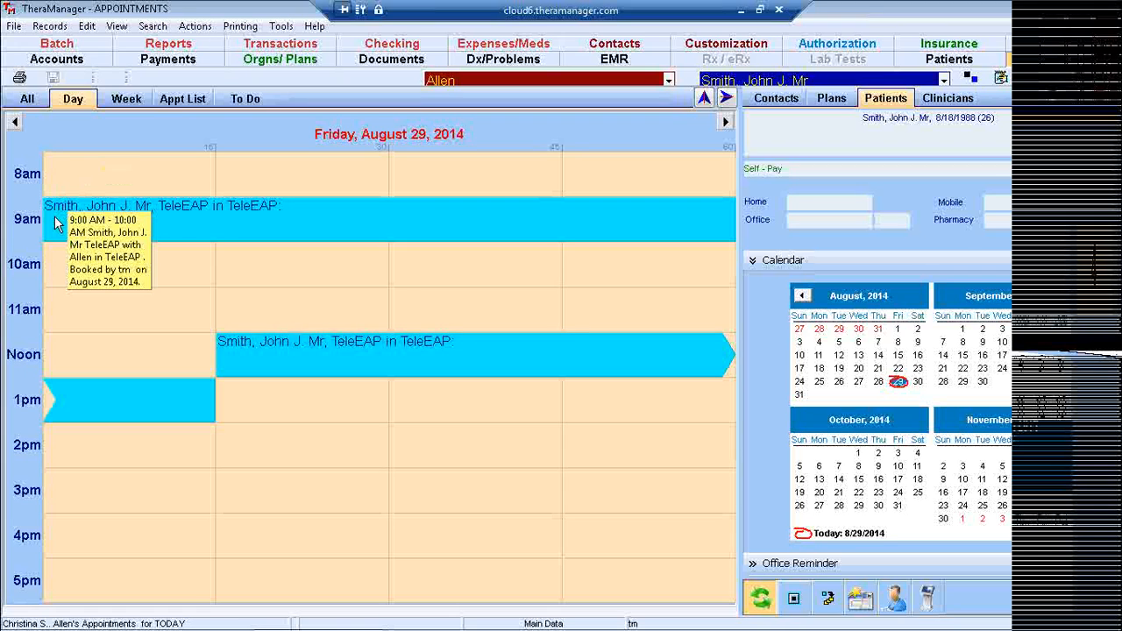
pyautogui.click(54, 223)
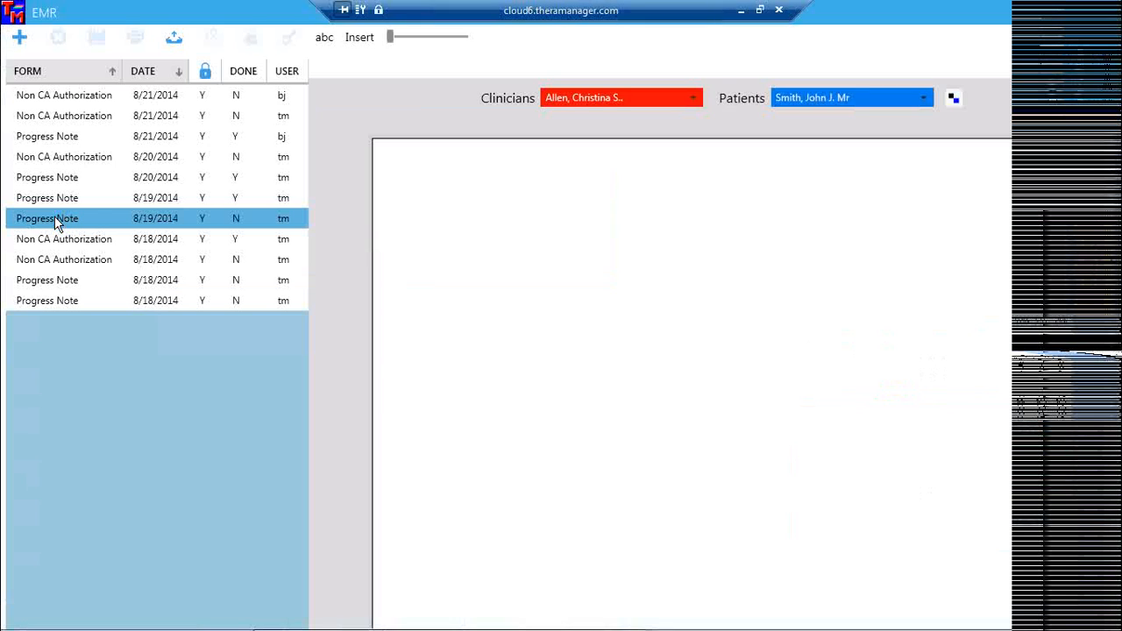
# Browse the patient's existing forms, then insert a new EAP Clinical Assessment Form dated 8/29/2014.
pyautogui.click(56, 93)
pyautogui.click(67, 298)
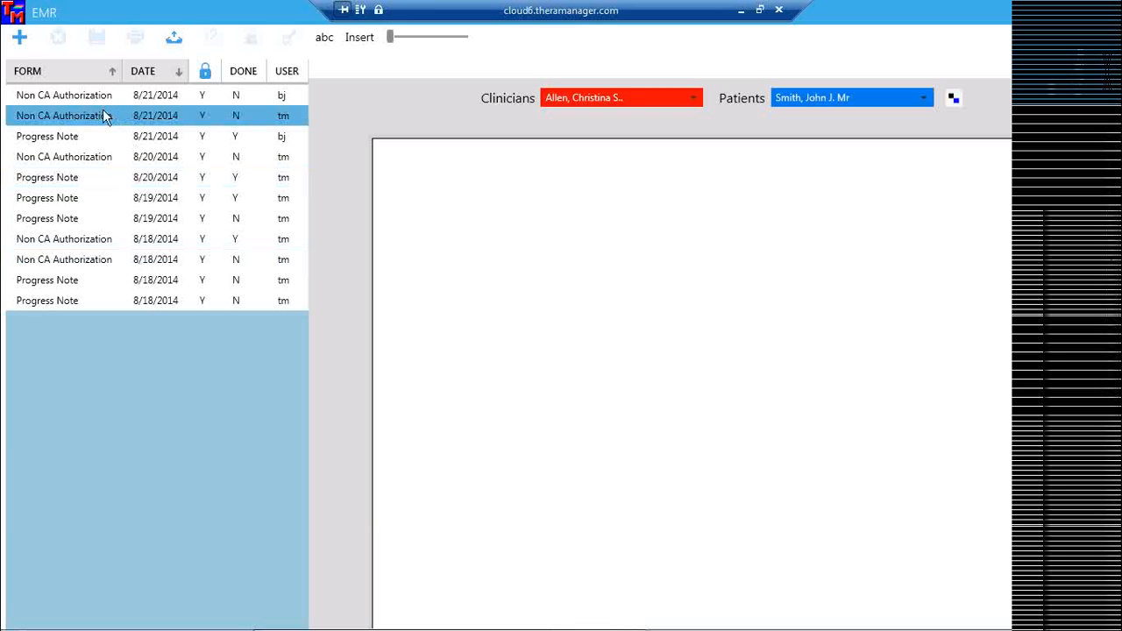
pyautogui.click(20, 40)
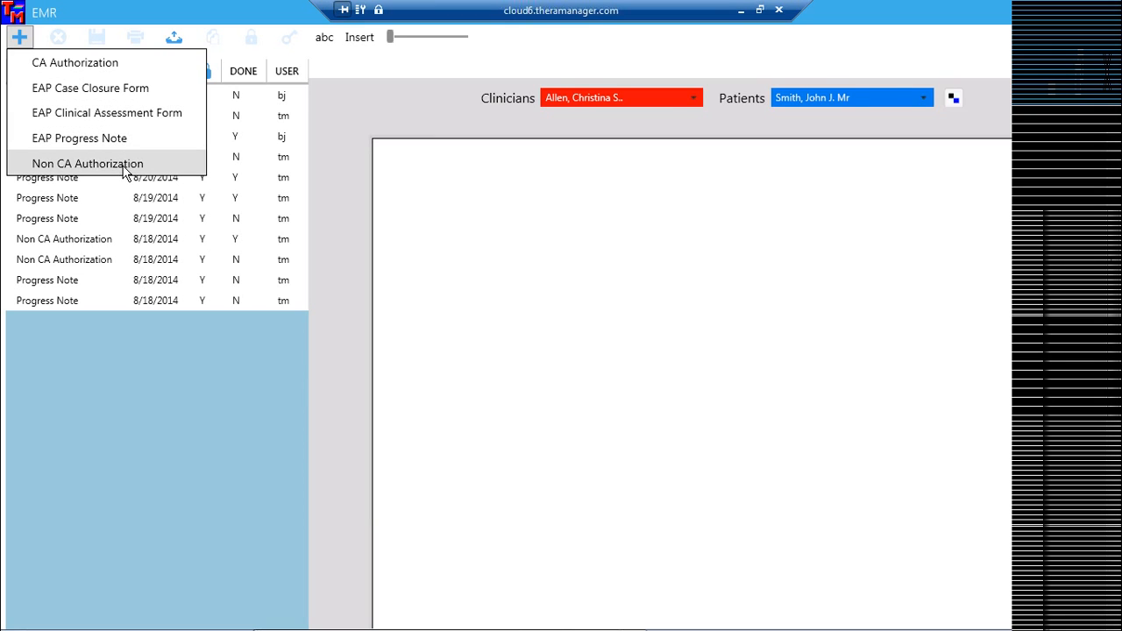
pyautogui.click(116, 116)
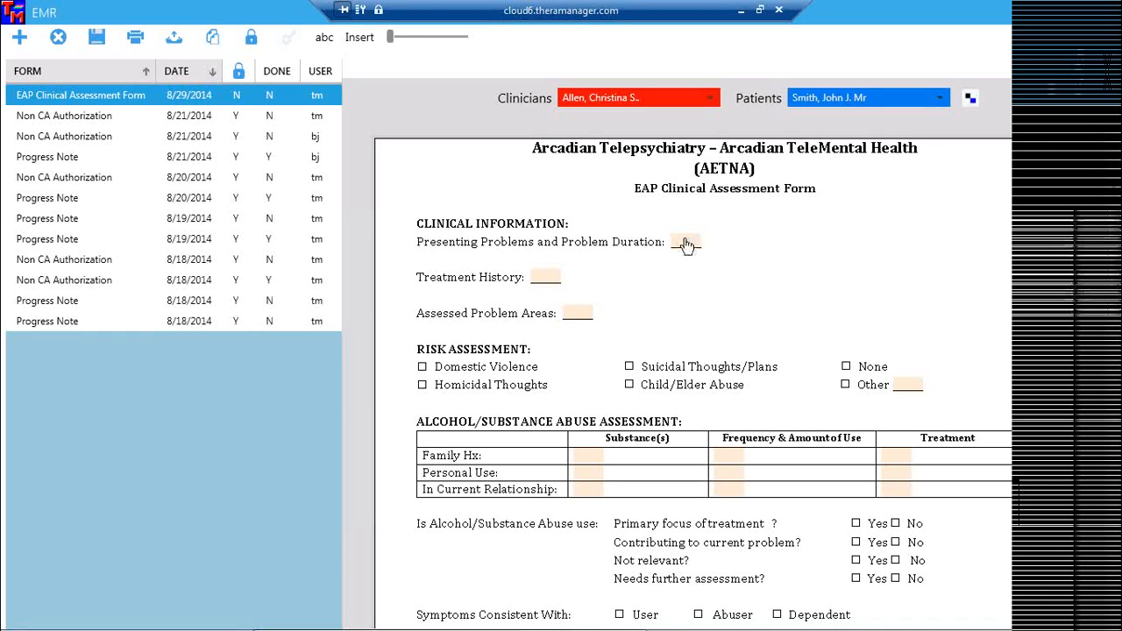
# Enter 'jkhkhkjhjkhkjh' under Presenting Problems and tick Domestic Violence under Risk Assessment.
pyautogui.click(684, 246)
pyautogui.write('jkhkhkjhjkhkjh')
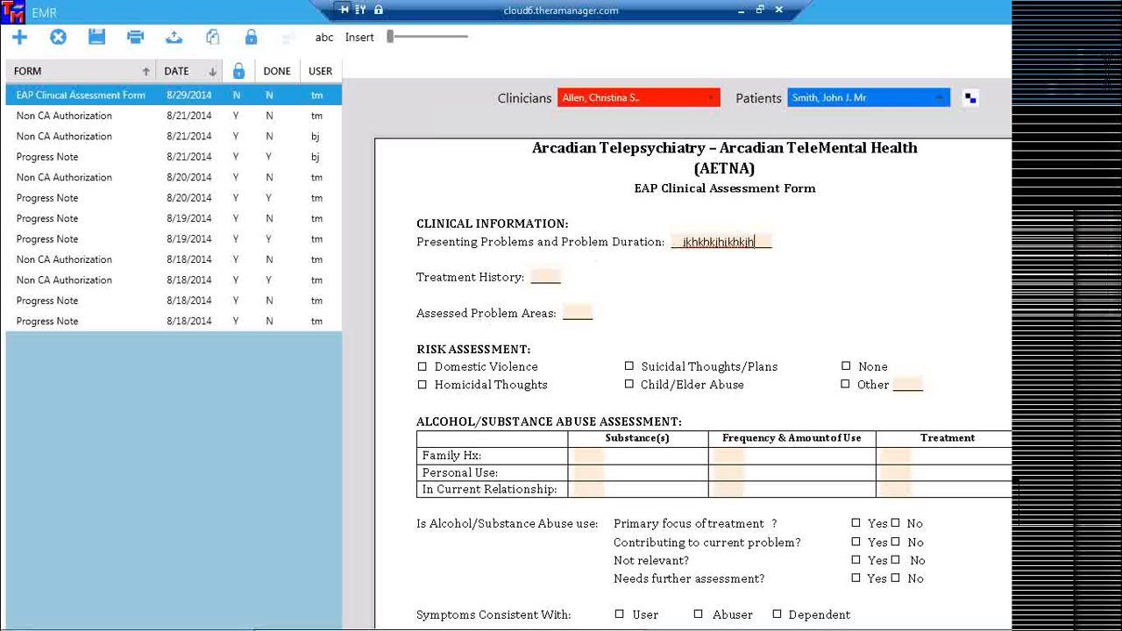
pyautogui.click(422, 367)
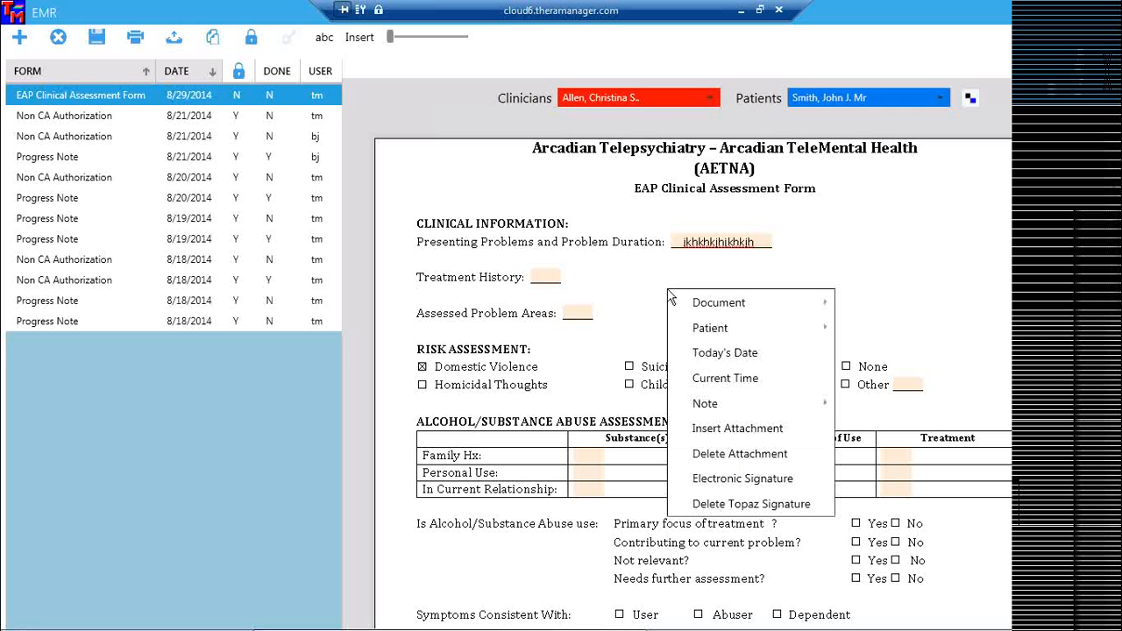
# Mark the assessment form done via Note > Done and close the EMR window.
pyautogui.moveTo(731, 401)
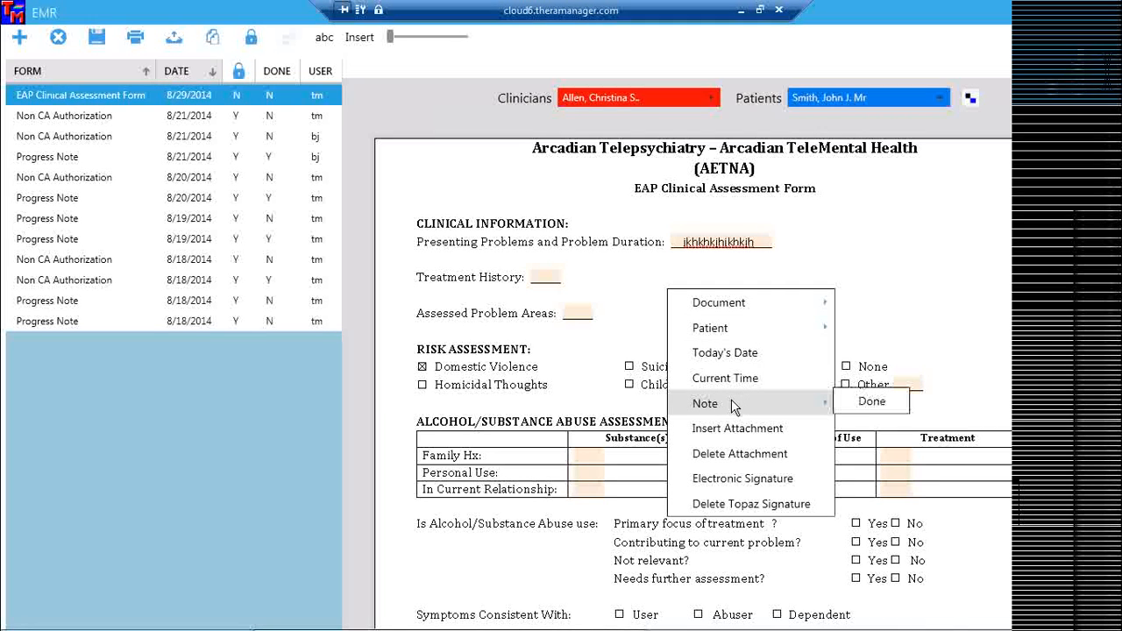
pyautogui.click(873, 403)
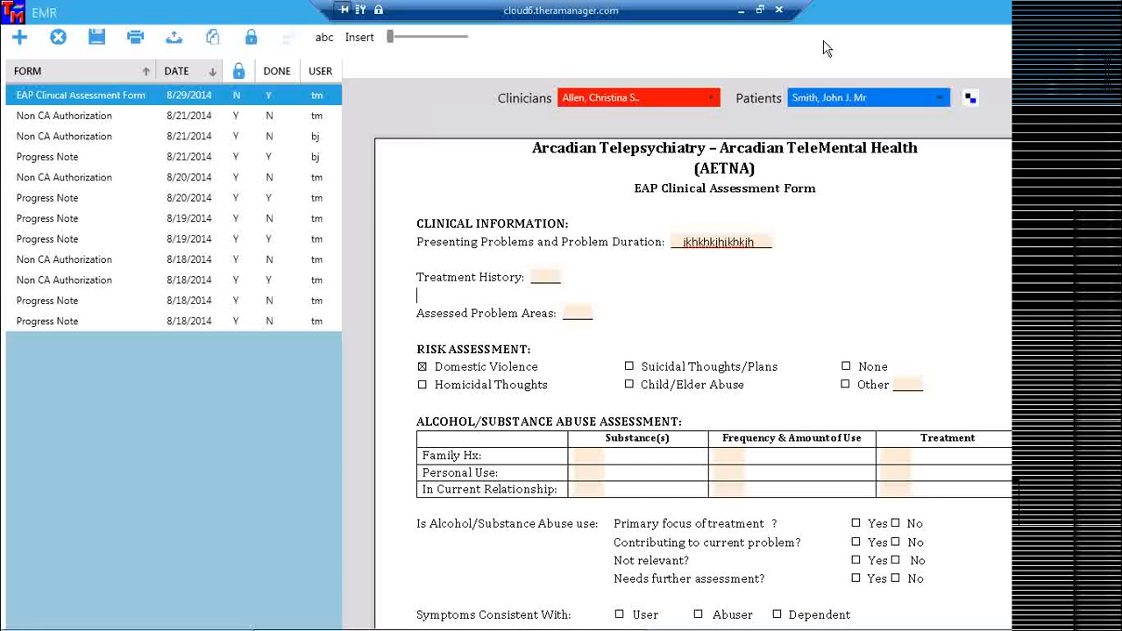
pyautogui.click(1109, 14)
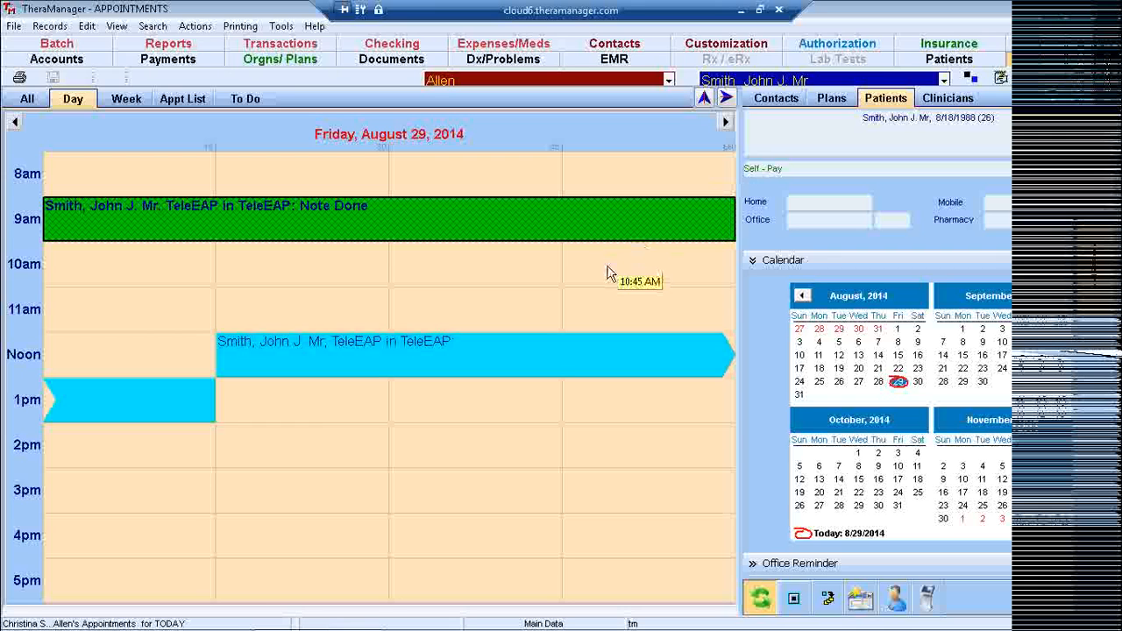
# Select the 12:15 PM TeleEAP appointment and reopen the patient's EMR form list.
pyautogui.moveTo(455, 224)
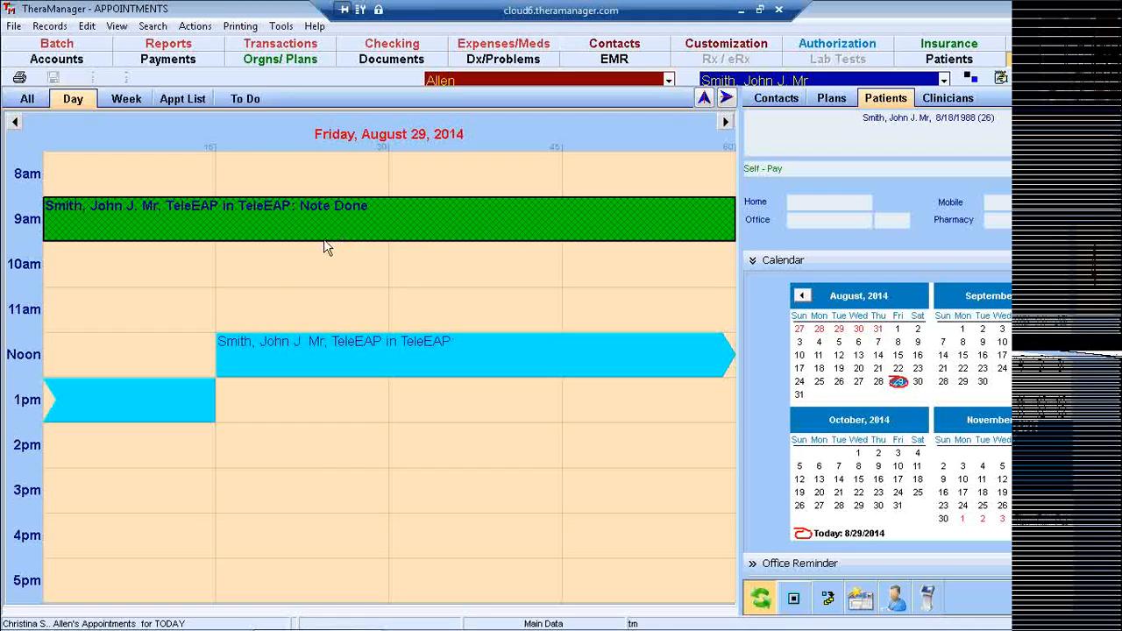
pyautogui.moveTo(243, 362)
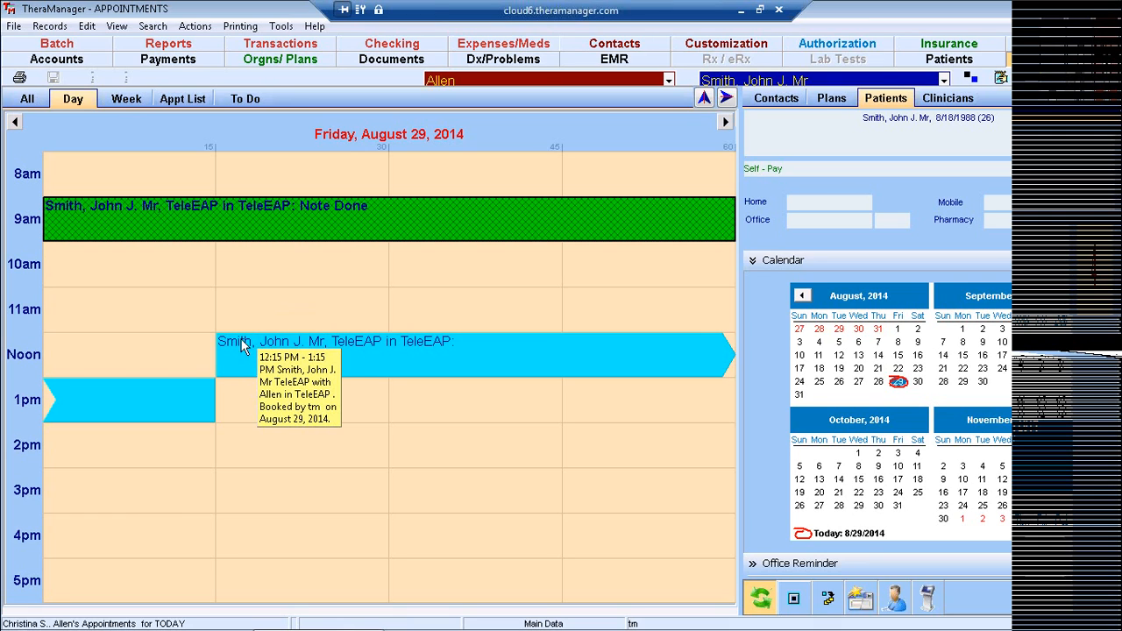
pyautogui.moveTo(240, 224)
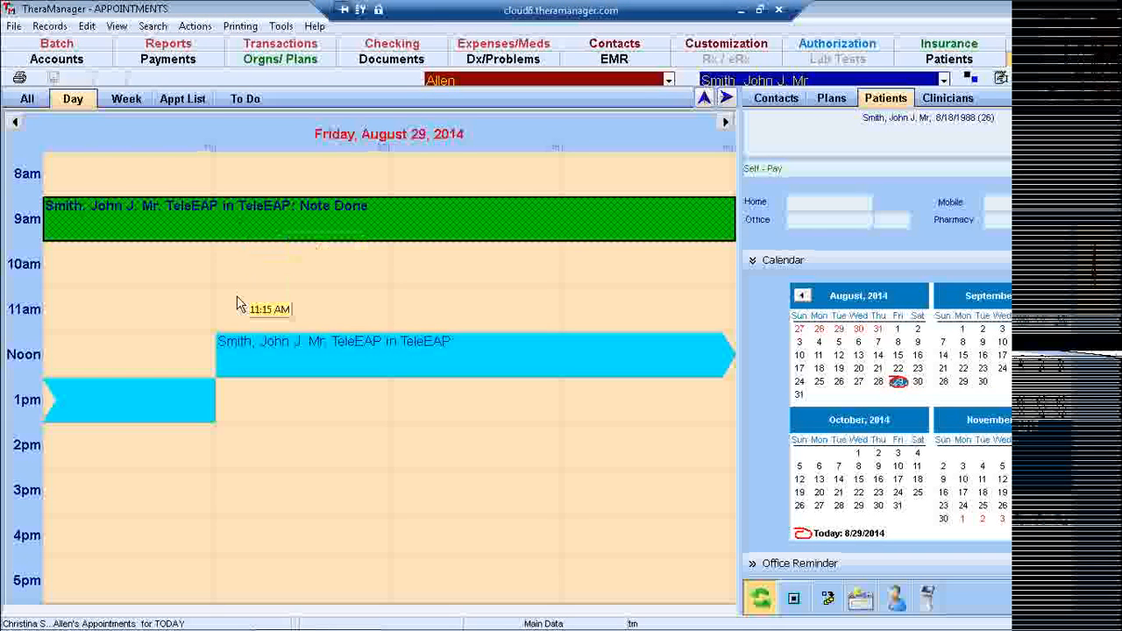
pyautogui.click(233, 356)
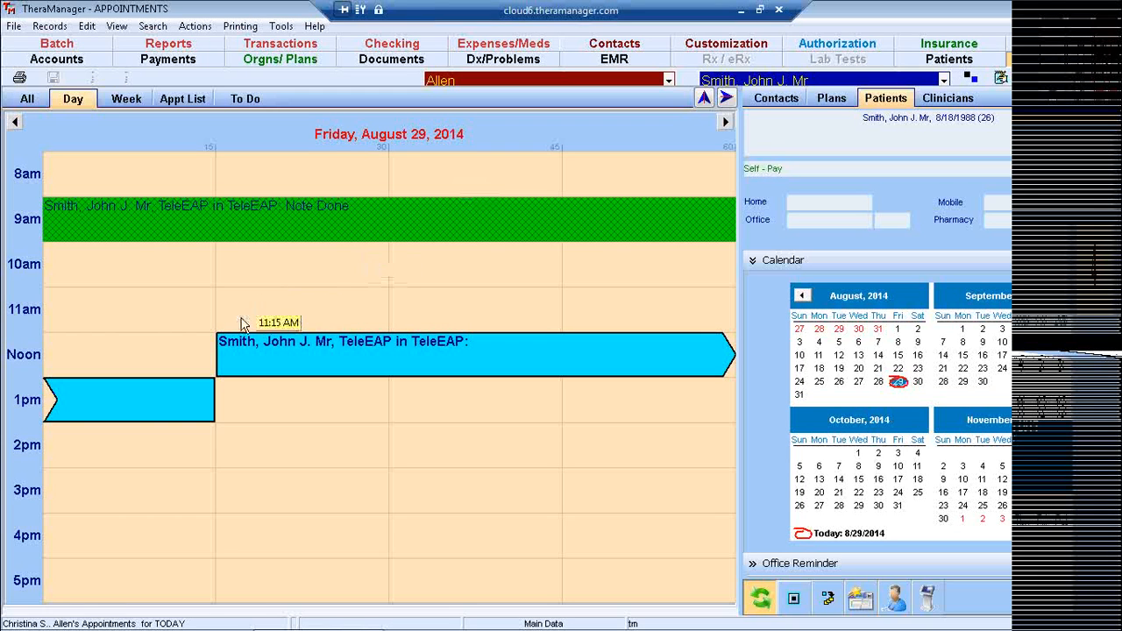
pyautogui.moveTo(233, 344)
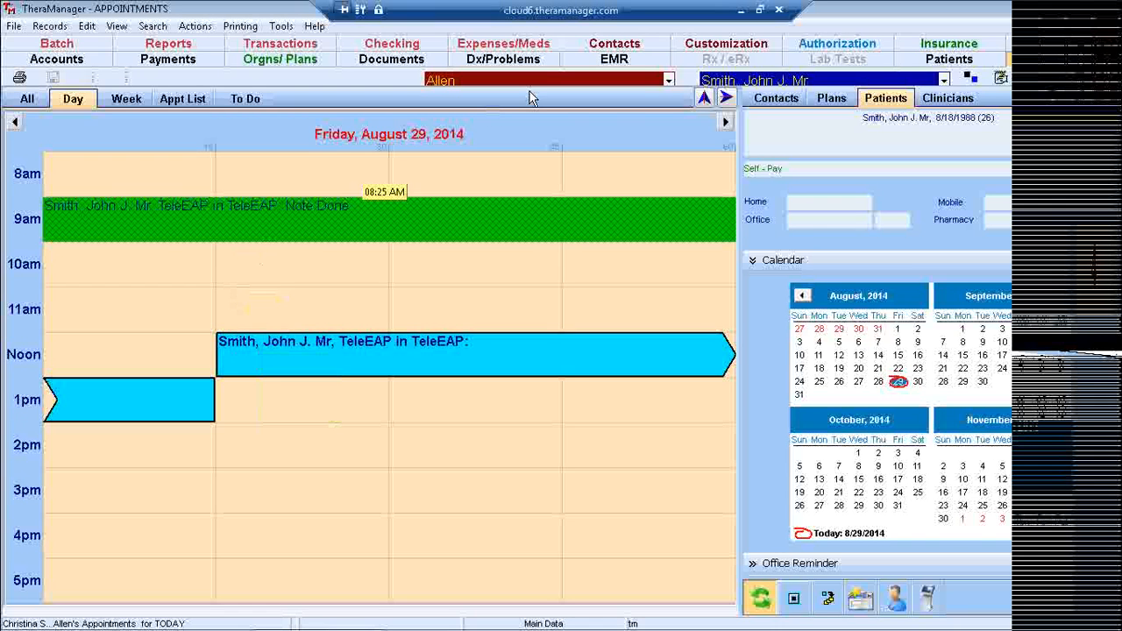
pyautogui.click(605, 67)
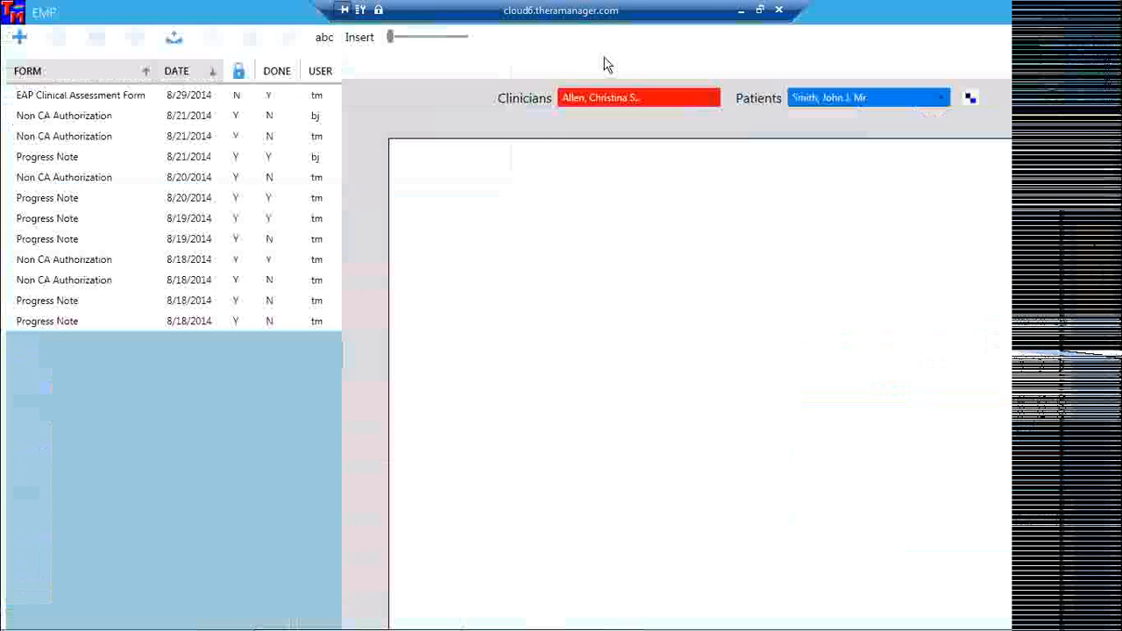
# Load the EAP Clinical Assessment Form, start deleting it, then answer No to keep it.
pyautogui.click(197, 97)
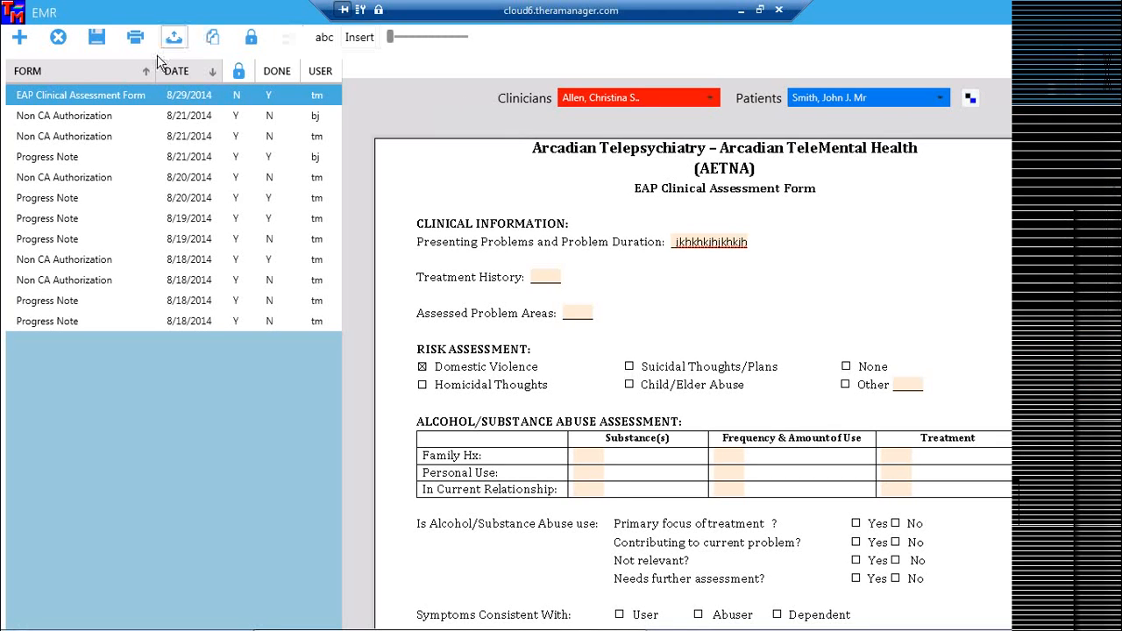
pyautogui.click(58, 38)
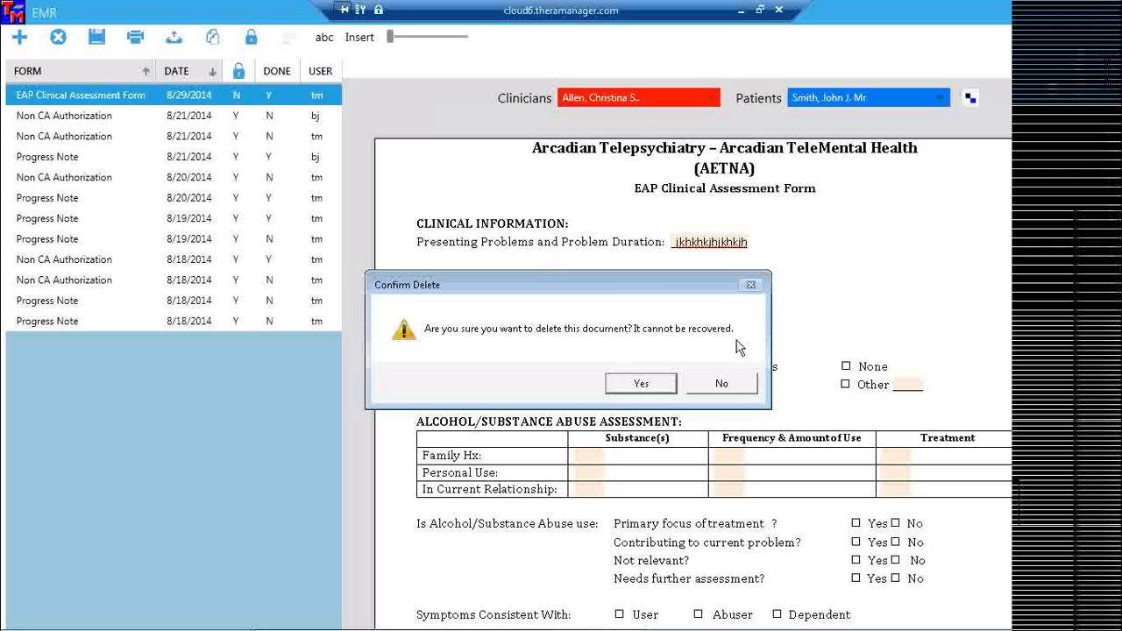
pyautogui.click(721, 386)
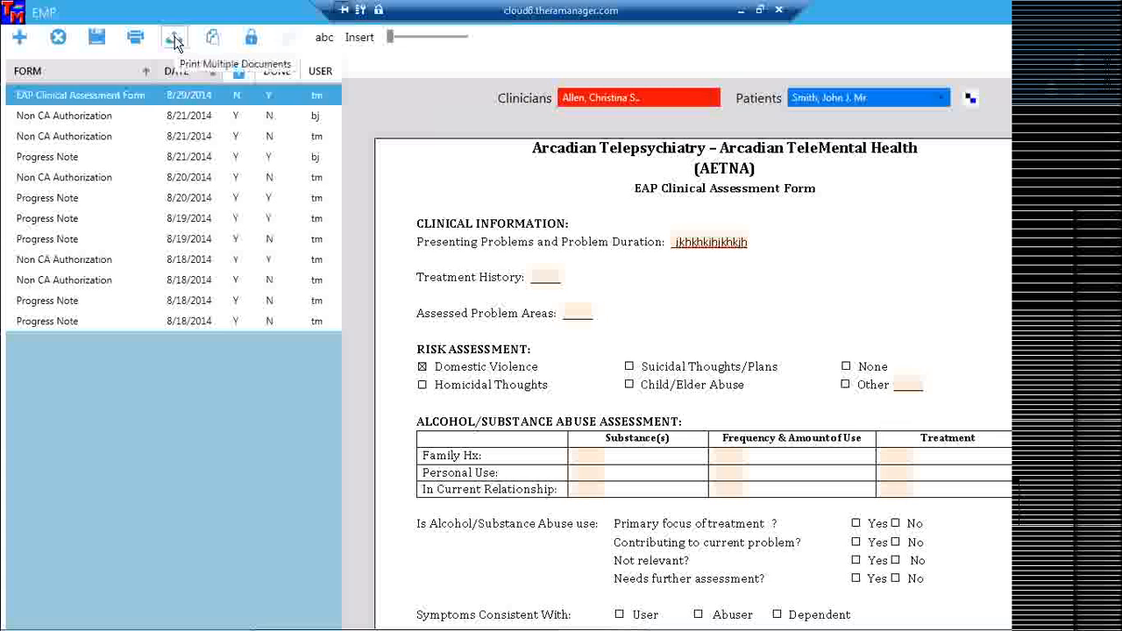
pyautogui.click(175, 39)
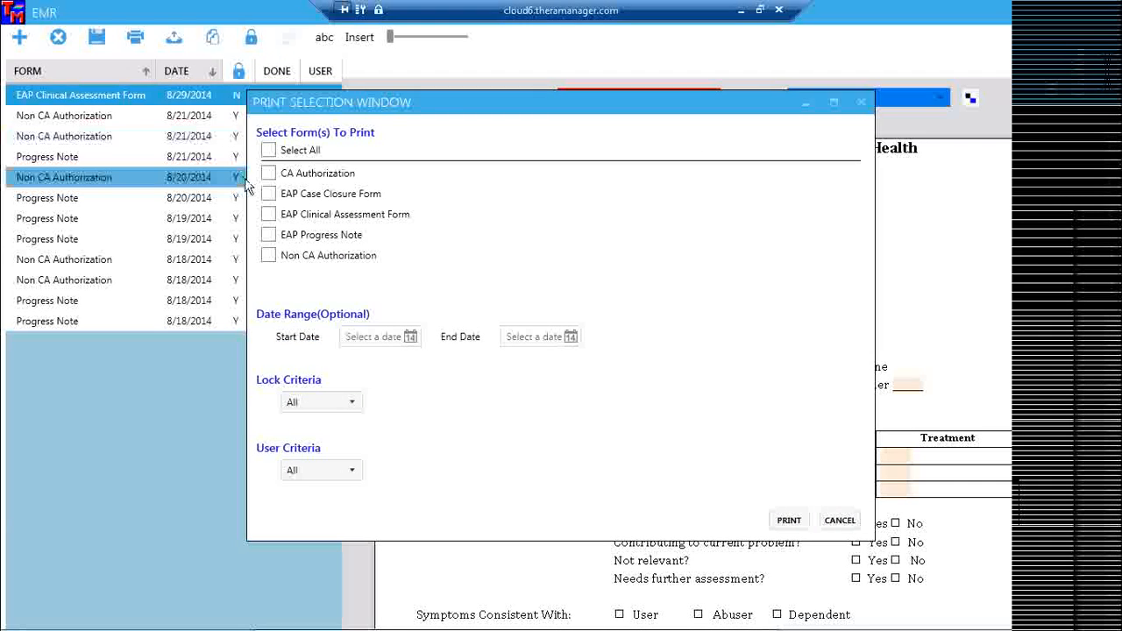
pyautogui.click(268, 215)
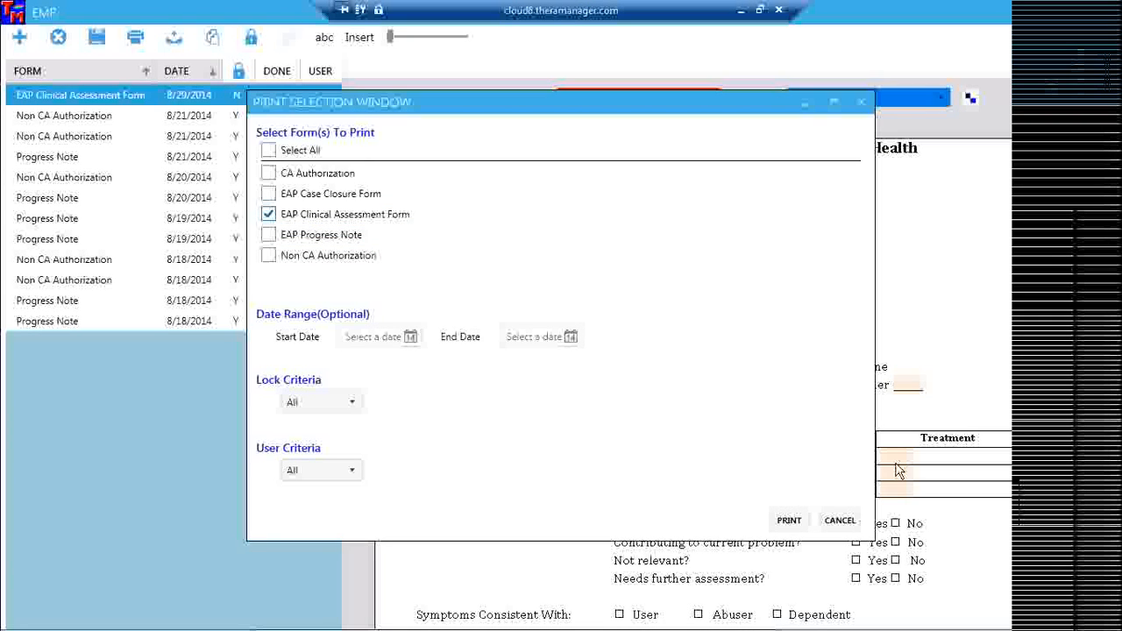
pyautogui.click(840, 522)
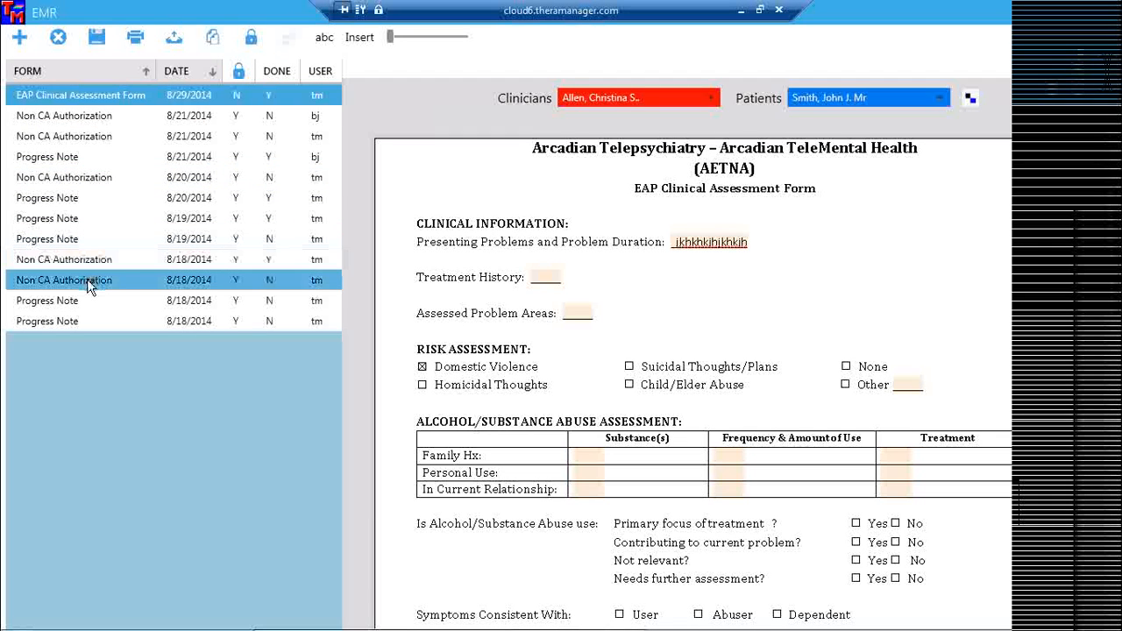
# Open the 8/29/2014 Non CA Authorization form; enter a placeholder Auth# and Address 'testin'.
pyautogui.click(199, 281)
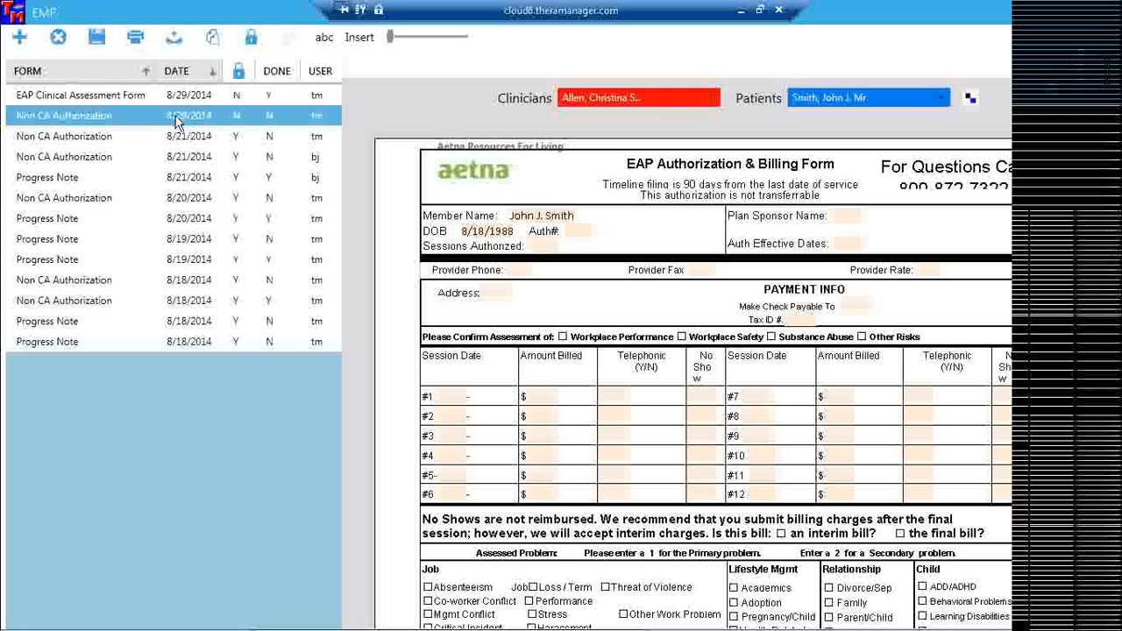
pyautogui.click(583, 234)
pyautogui.write('nbbjkbjbjk')
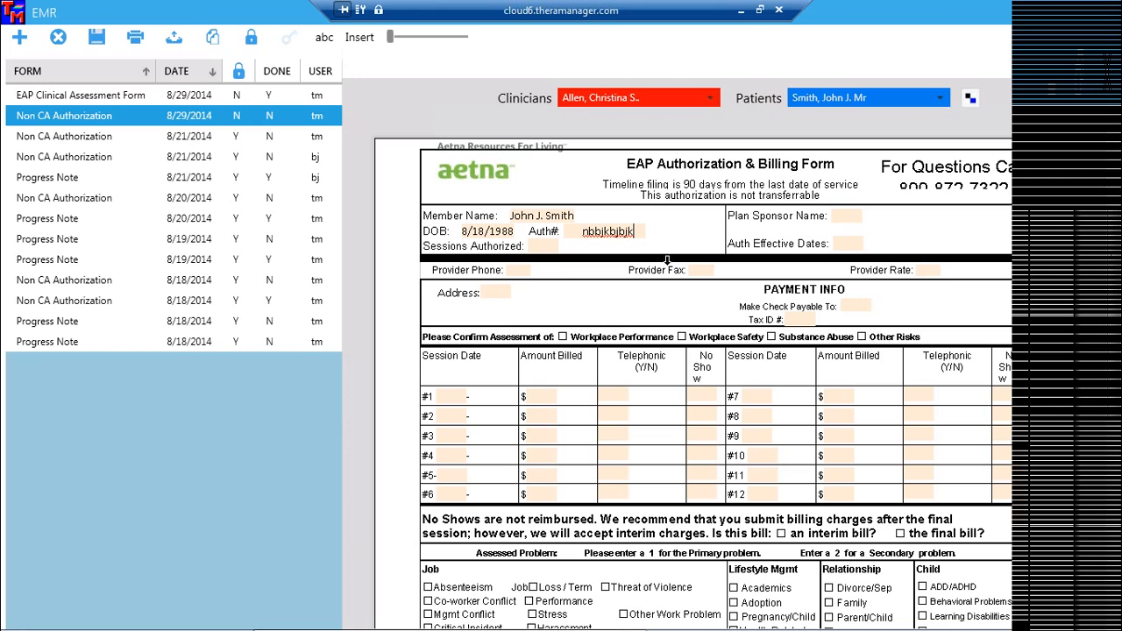
pyautogui.click(504, 299)
pyautogui.write('testin')
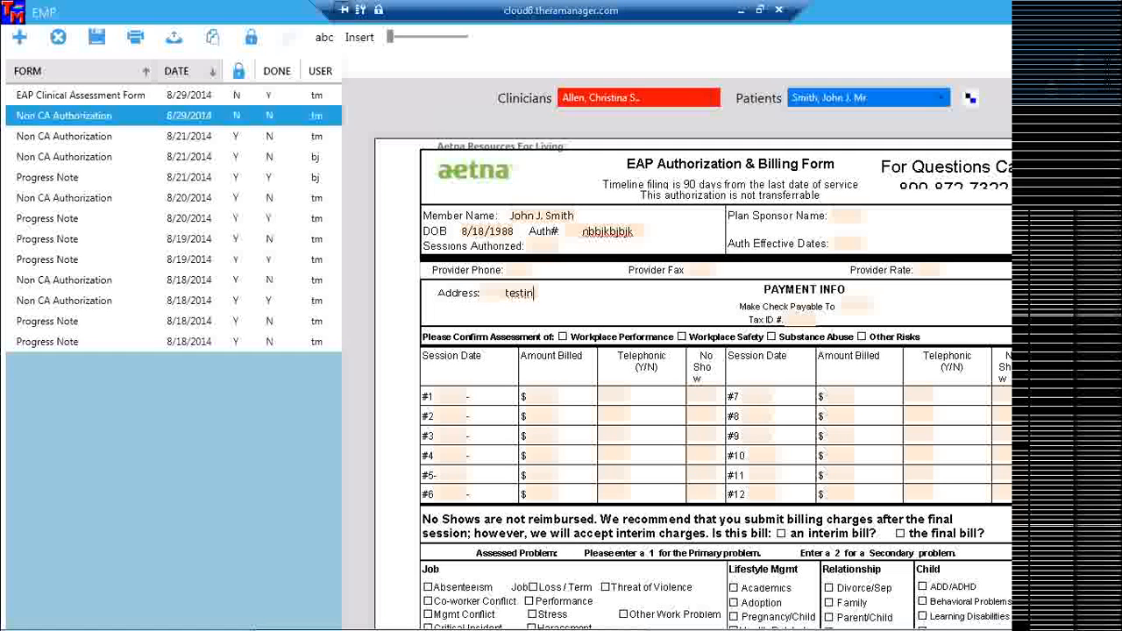
# Spell-check the form, ignoring the Auth# entry and correcting 'testin' to 'testing'.
pyautogui.click(325, 42)
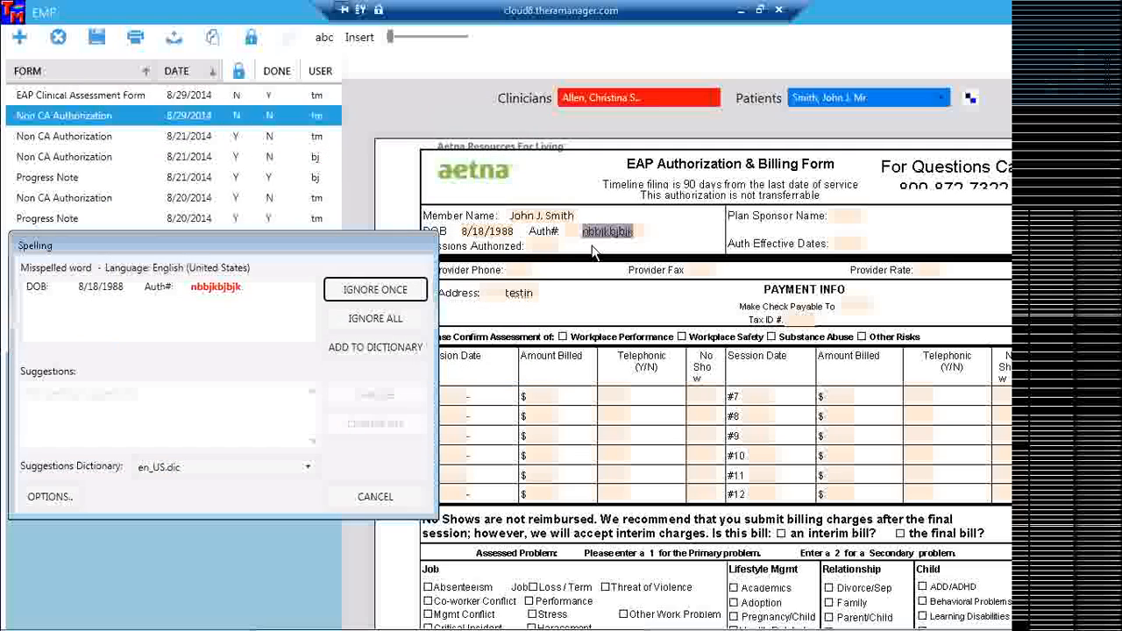
pyautogui.click(375, 293)
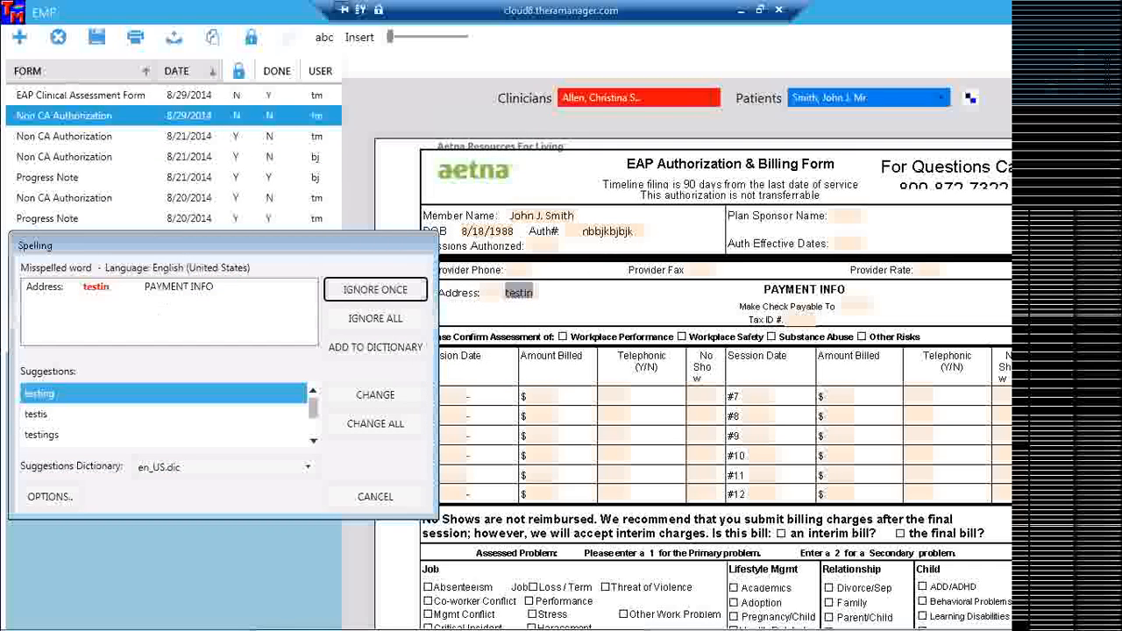
pyautogui.click(366, 397)
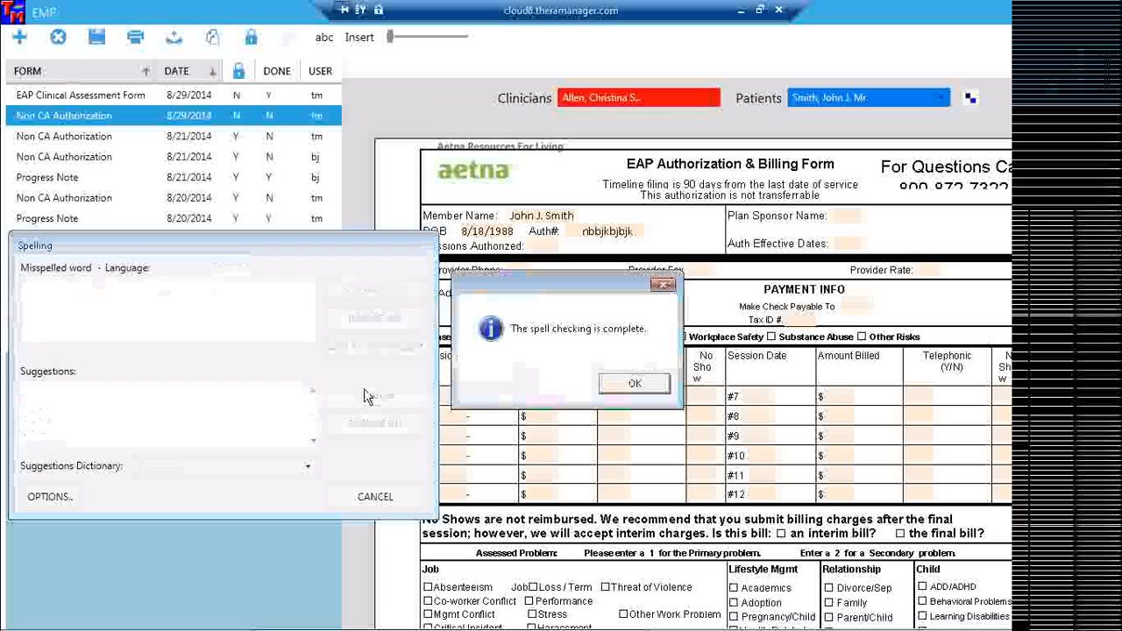
pyautogui.click(635, 383)
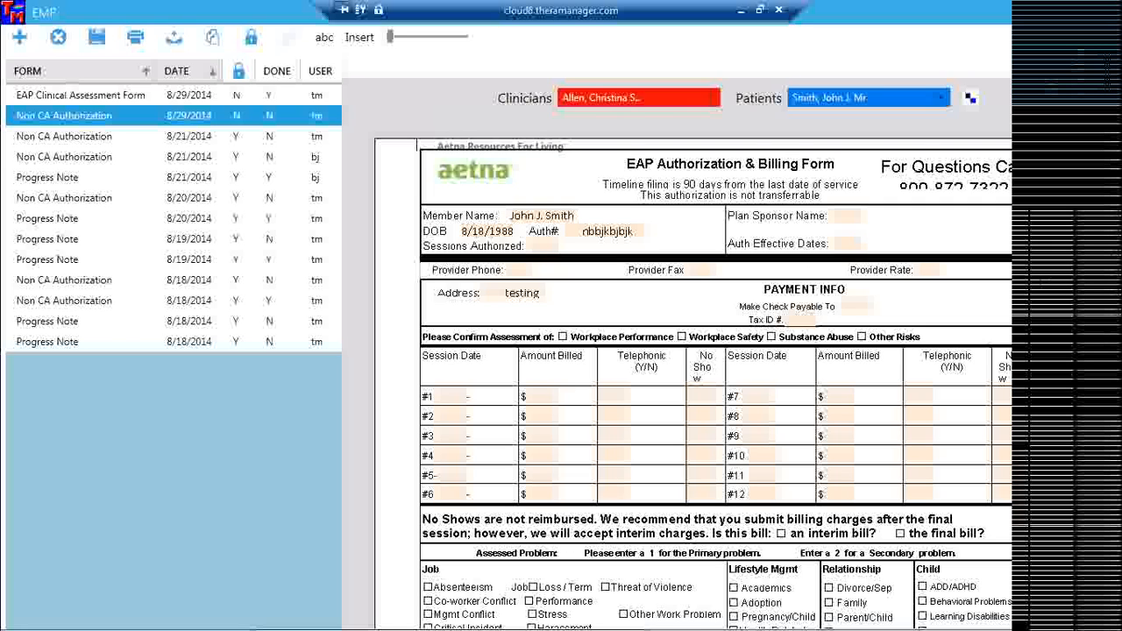
# Insert today's date, 8/29/2014, into the authorization form's Date field.
pyautogui.scroll(-5, 1120, 462)
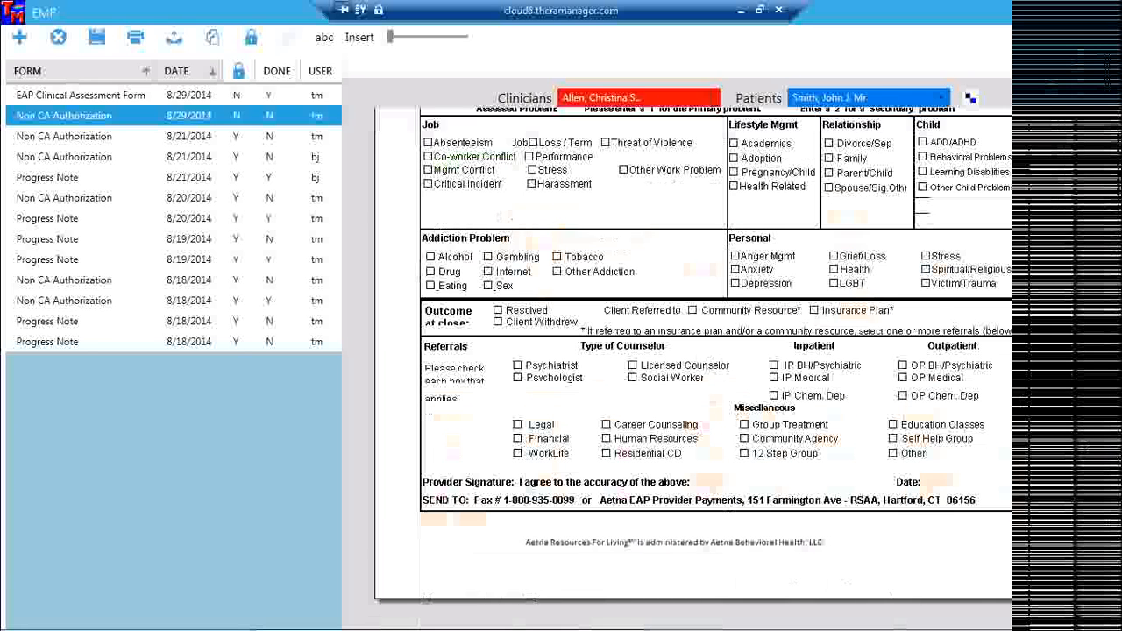
pyautogui.rightClick(935, 489)
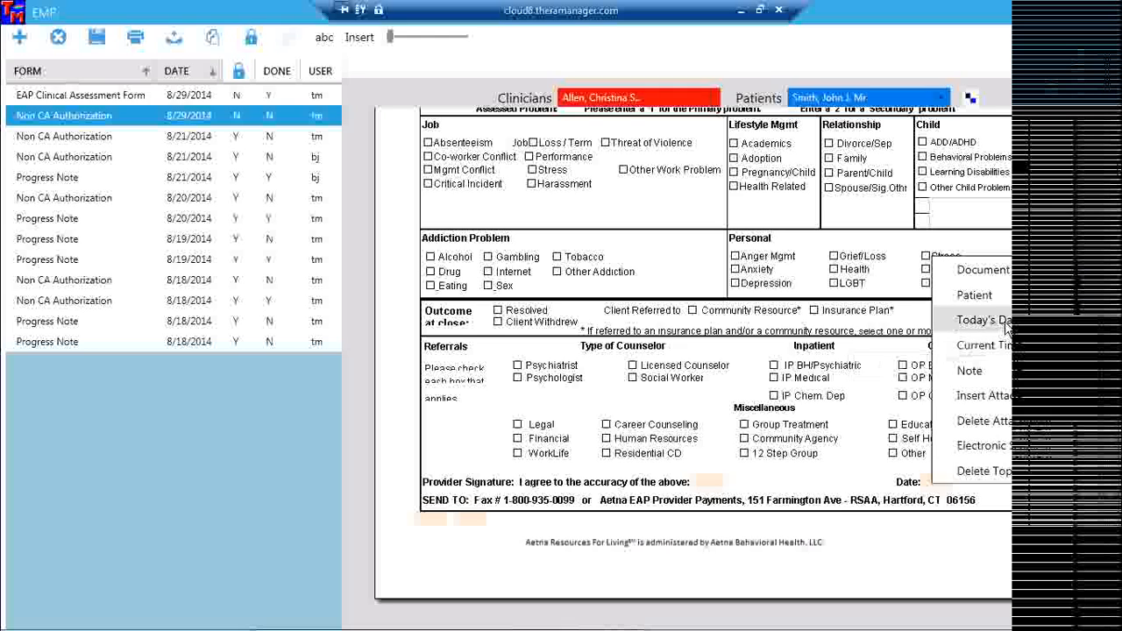
pyautogui.click(1006, 322)
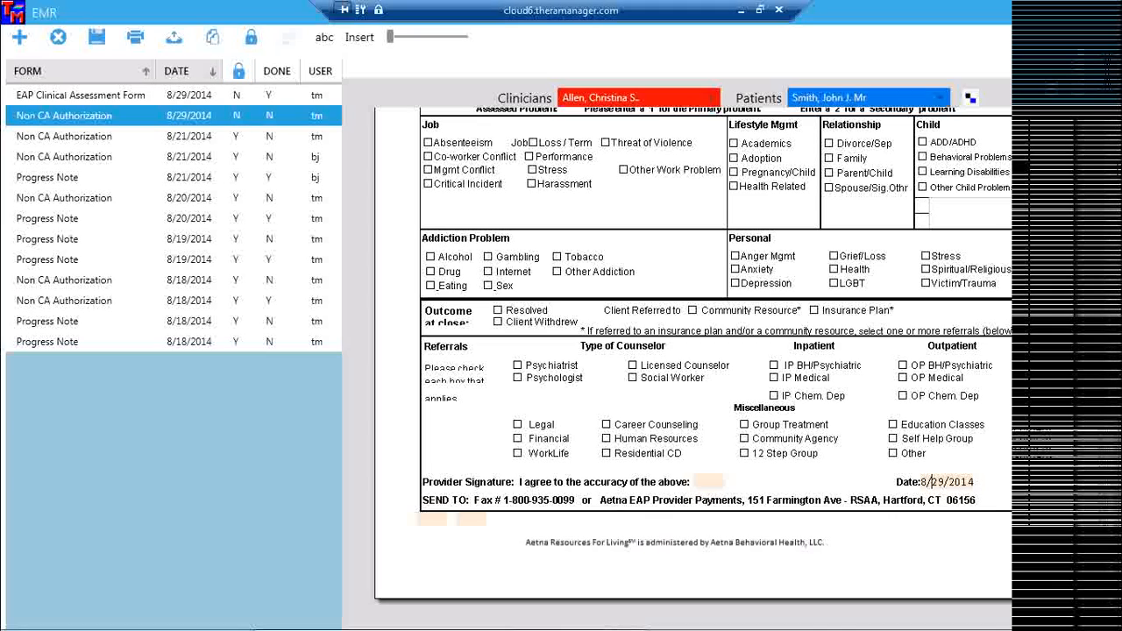
# Add the provider's electronic signature, dated 8/29/2014 at 5:12 PM, to the form.
pyautogui.click(706, 486)
pyautogui.rightClick(706, 487)
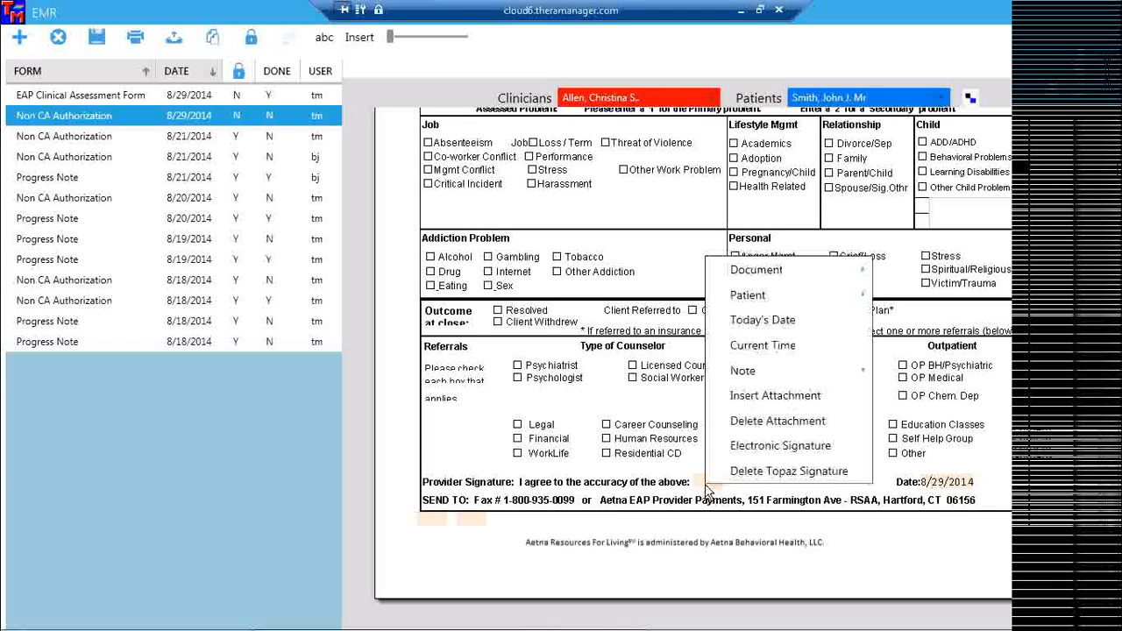
pyautogui.click(759, 446)
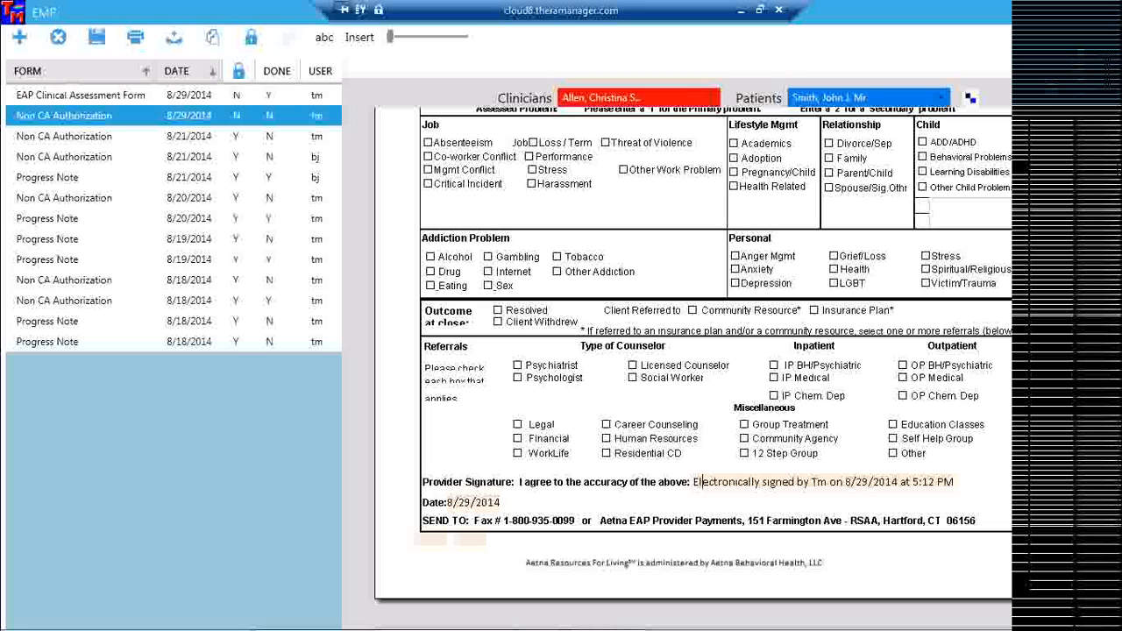
pyautogui.click(353, 40)
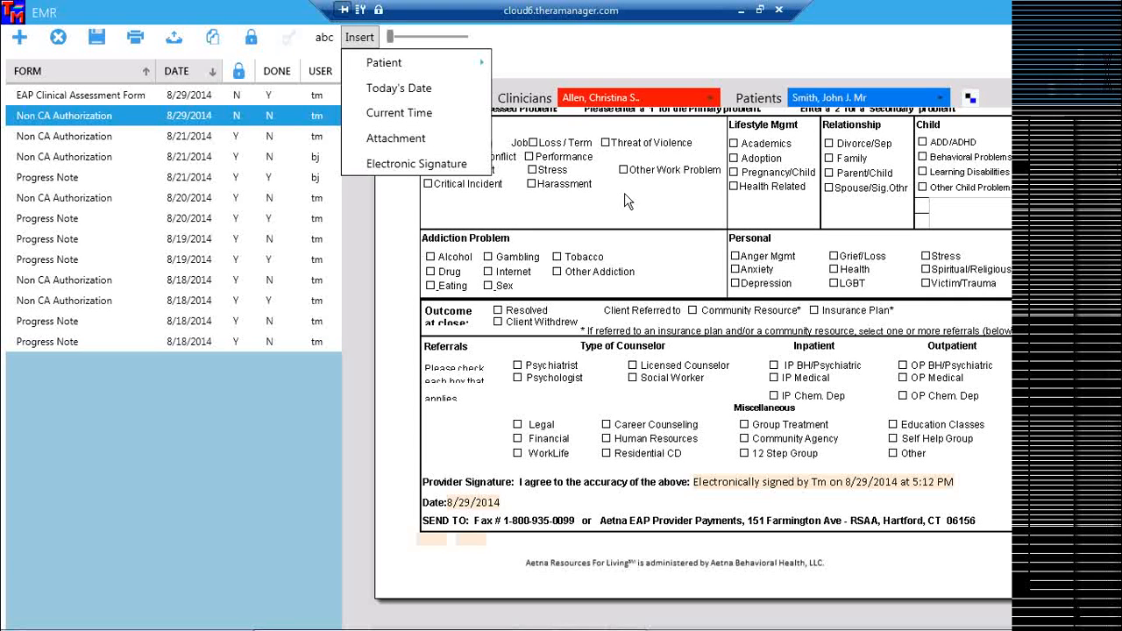
pyautogui.click(700, 482)
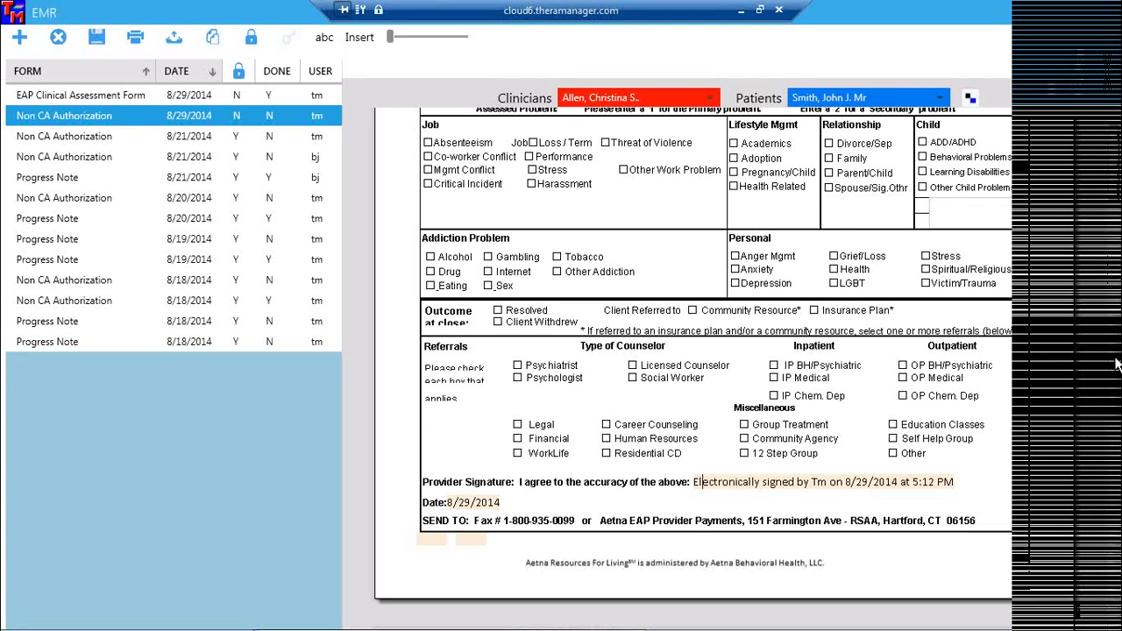
pyautogui.scroll(-5, 1115, 362)
pyautogui.scroll(3, 1115, 362)
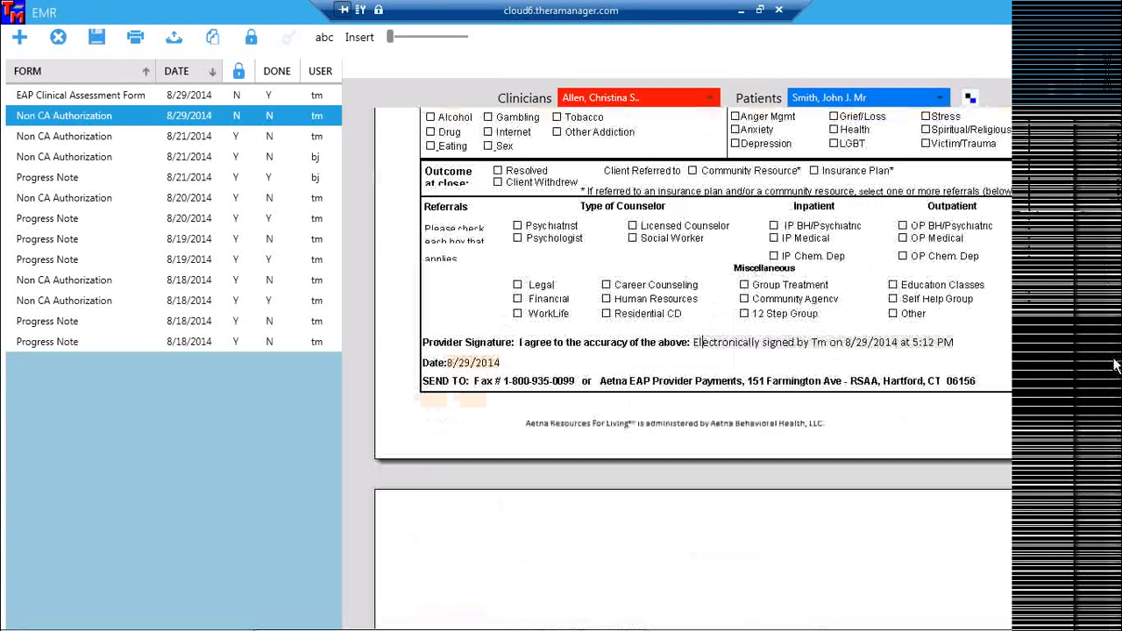
pyautogui.scroll(5, 1113, 273)
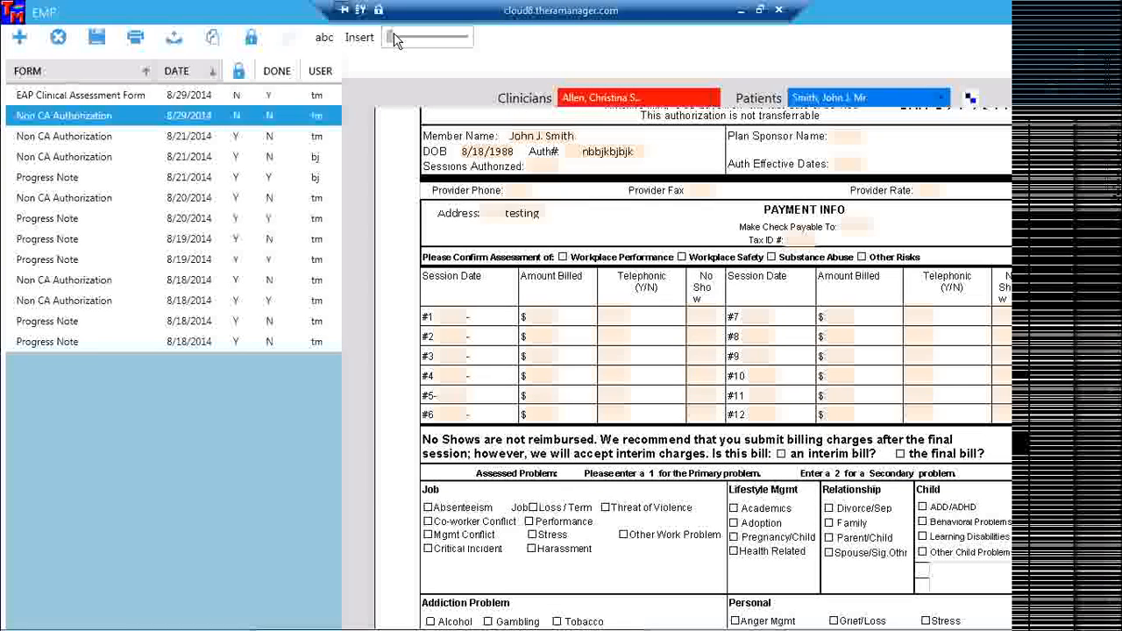
# Zoom out to review the form's sessions #1–#12, then close the EMR window.
pyautogui.moveTo(391, 37); pyautogui.dragTo(414, 35)
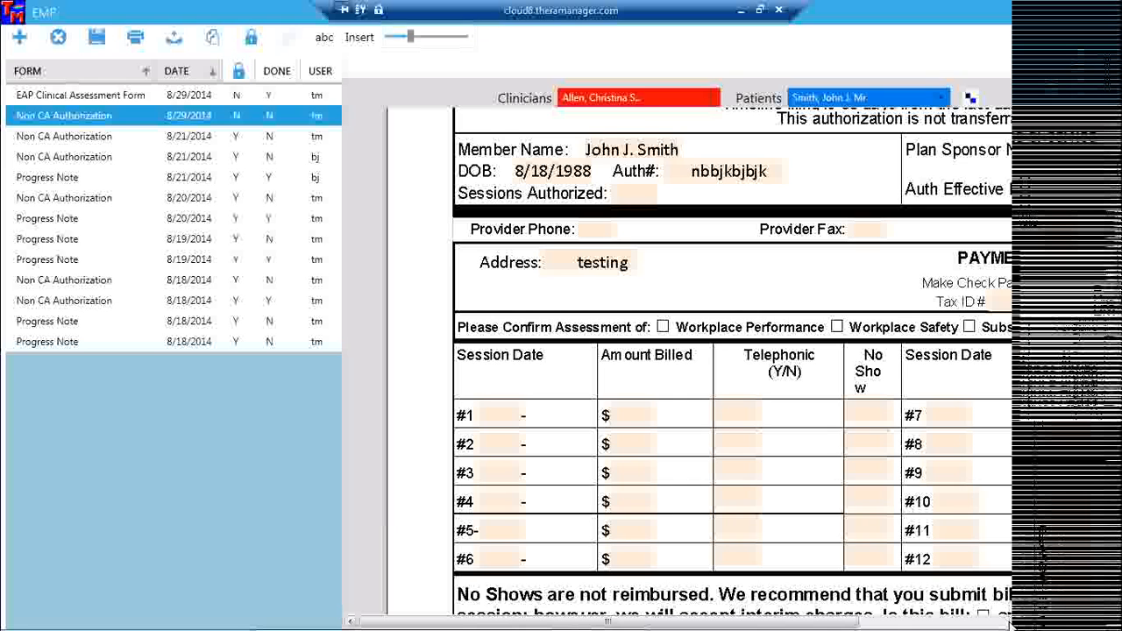
pyautogui.click(1008, 623)
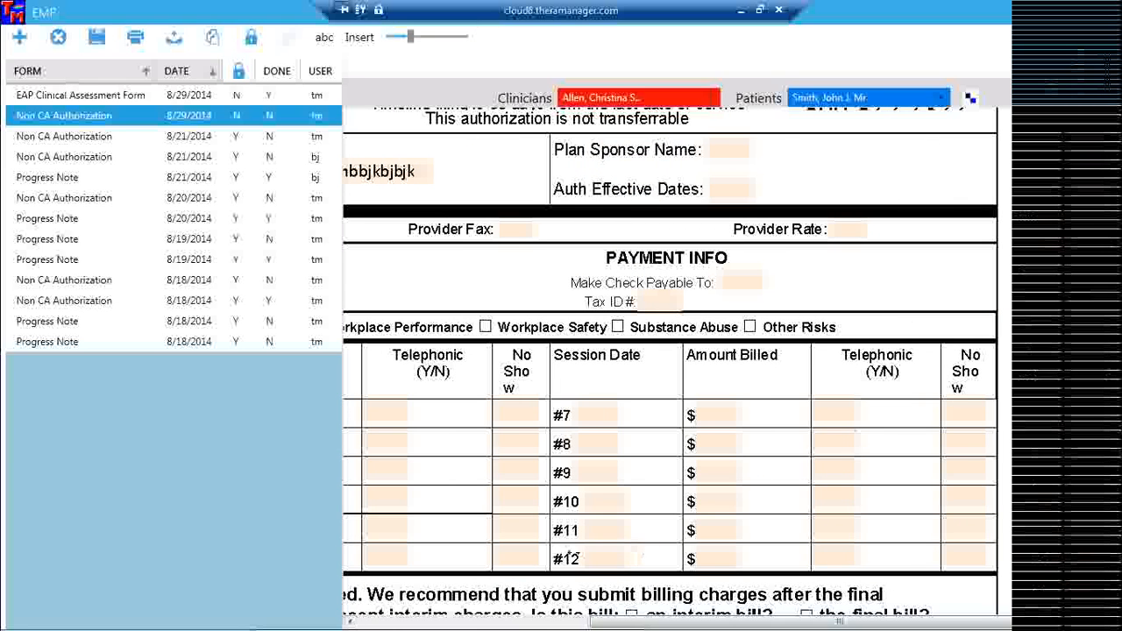
pyautogui.click(468, 623)
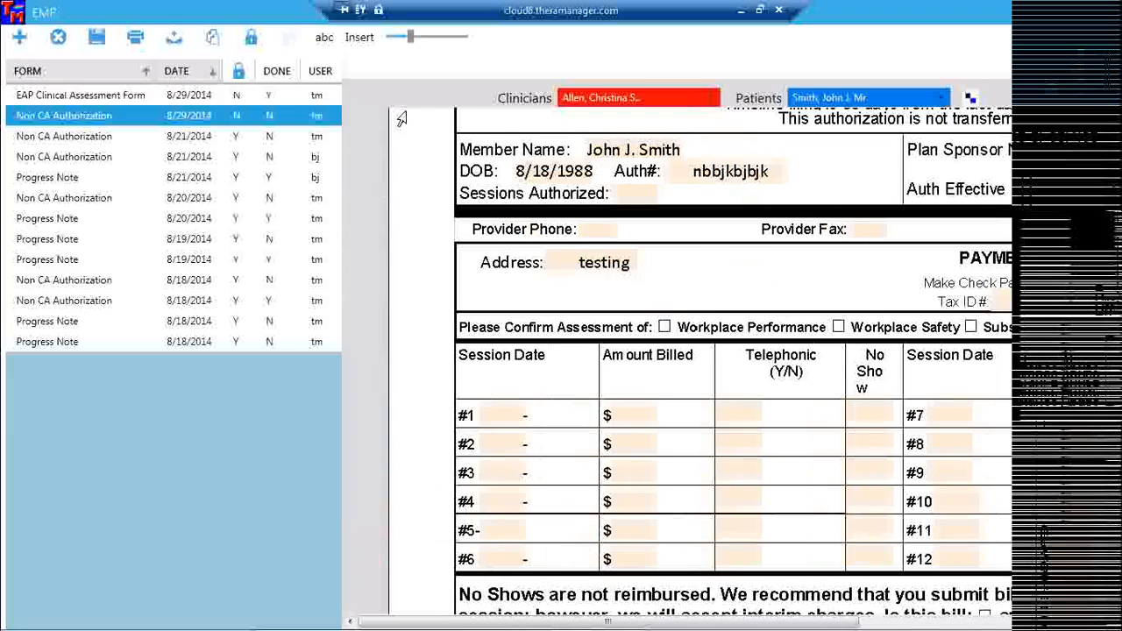
pyautogui.moveTo(412, 40); pyautogui.dragTo(403, 35)
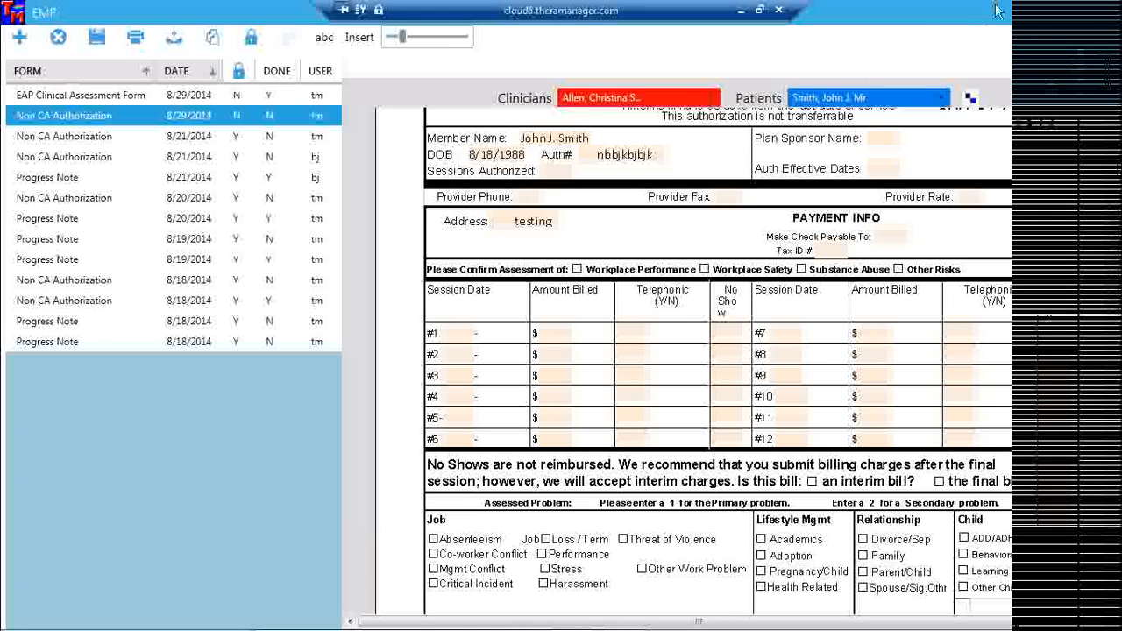
pyautogui.click(1110, 18)
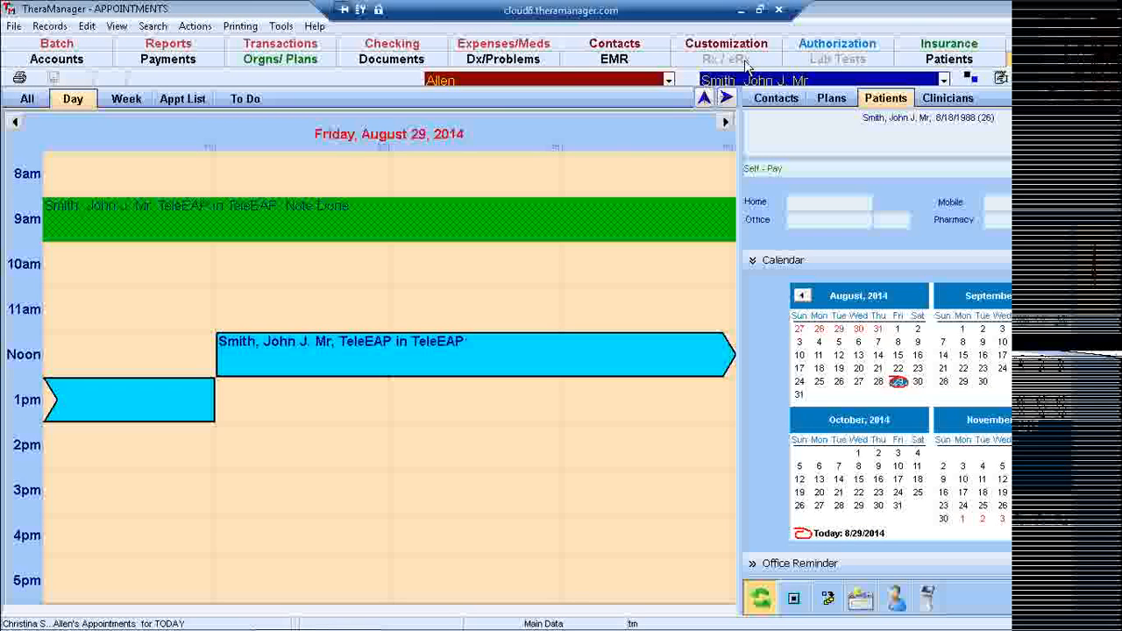
# Bring the remote desktop session back to the front and exit TheraManager.
pyautogui.click(742, 13)
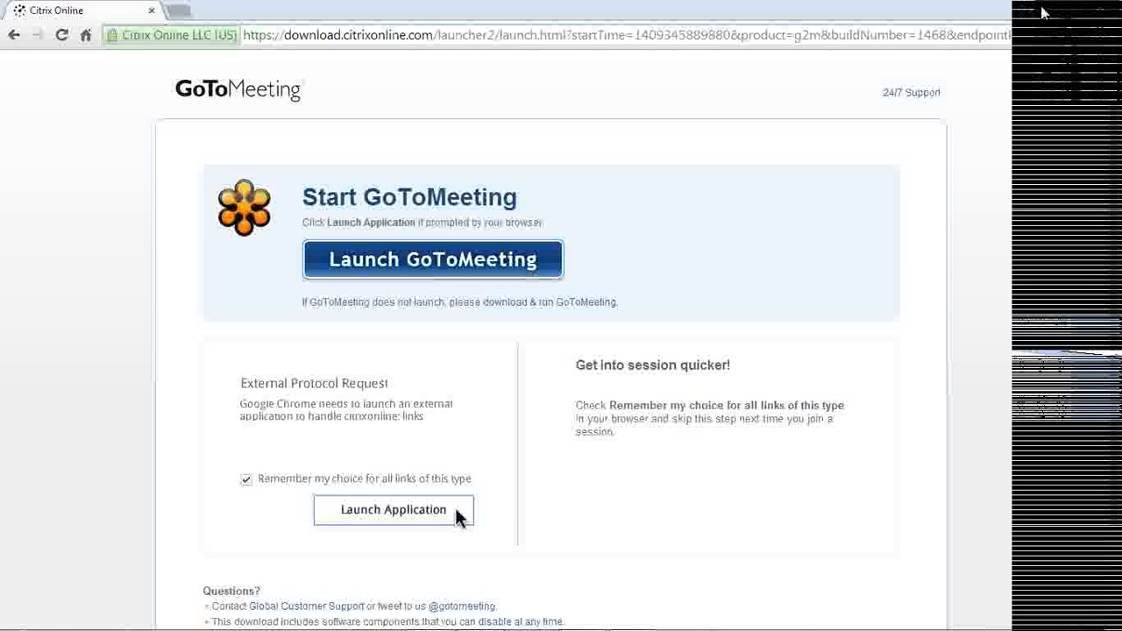
pyautogui.click(1042, 7)
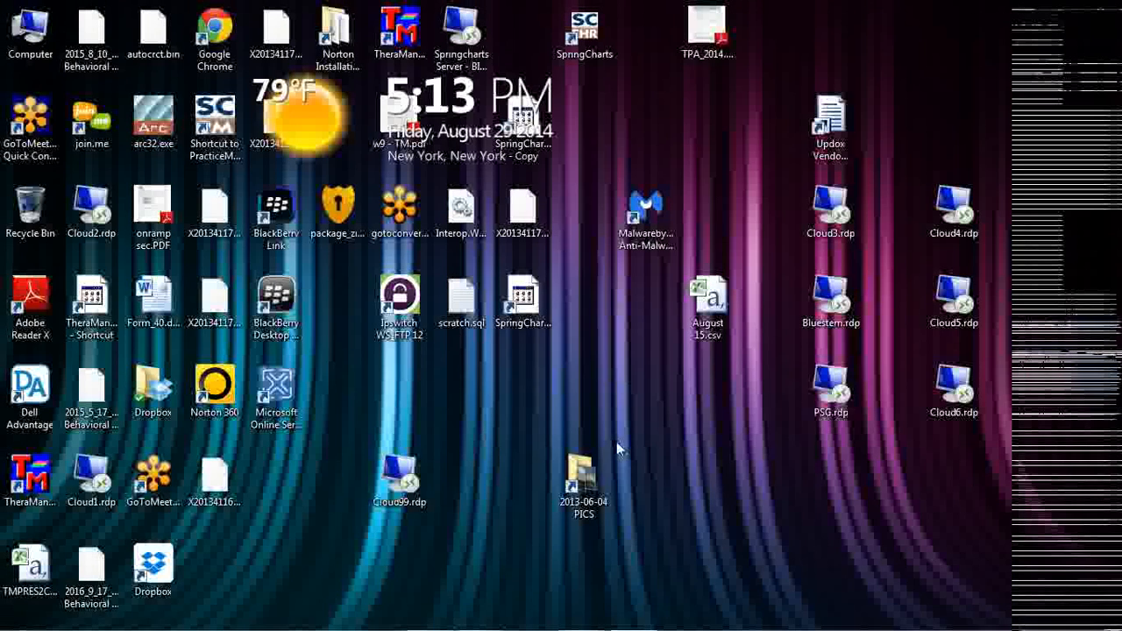
pyautogui.moveTo(561, 629)
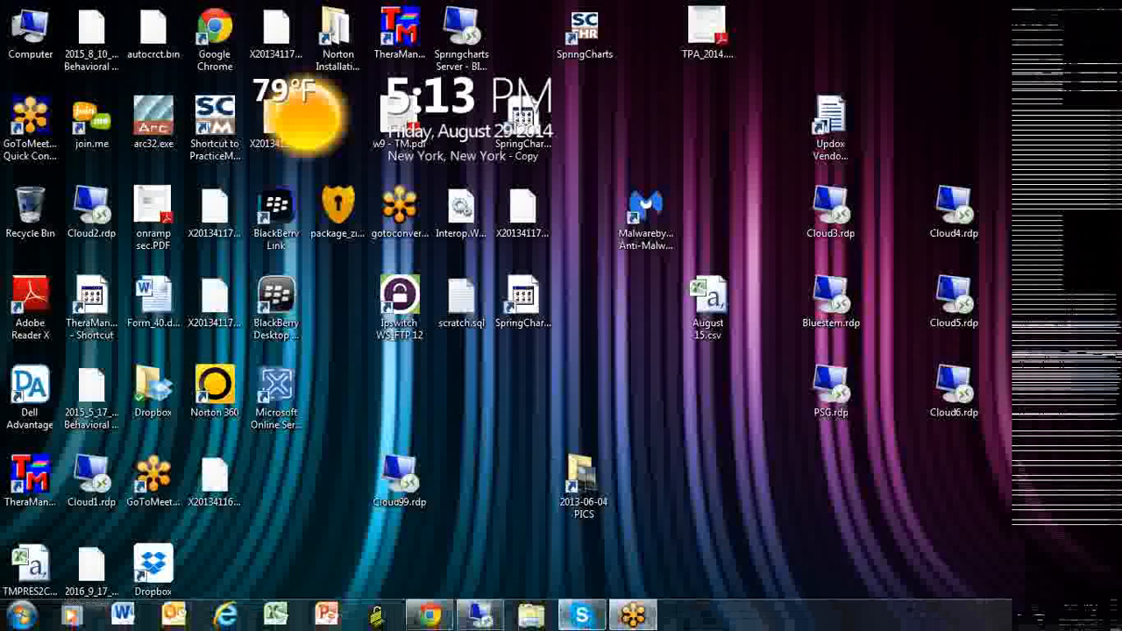
pyautogui.click(494, 619)
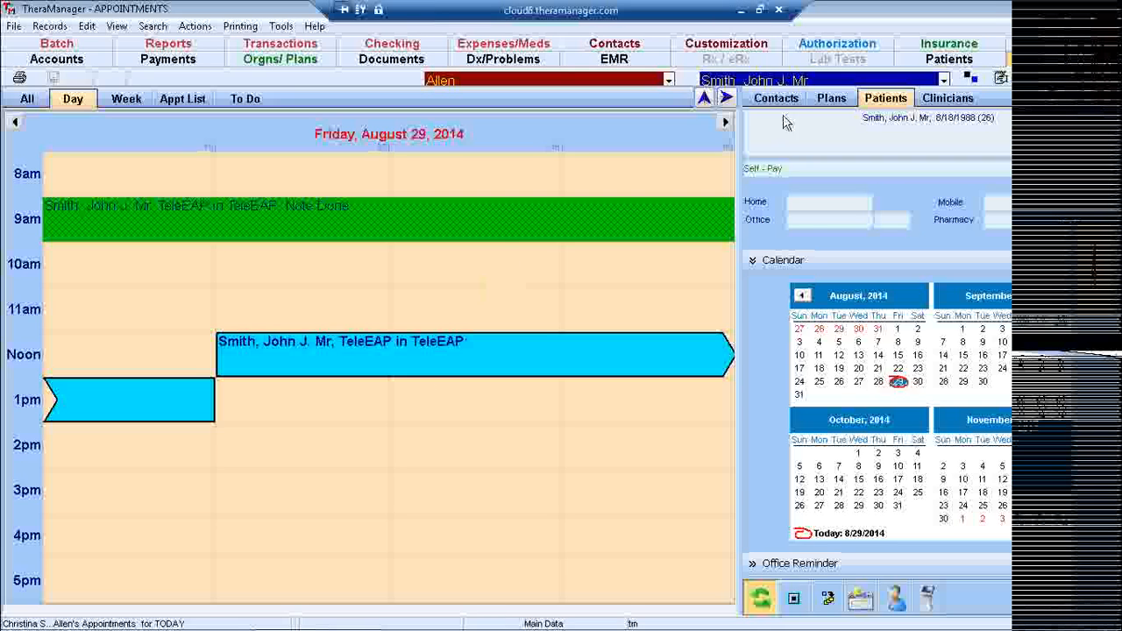
pyautogui.click(1053, 48)
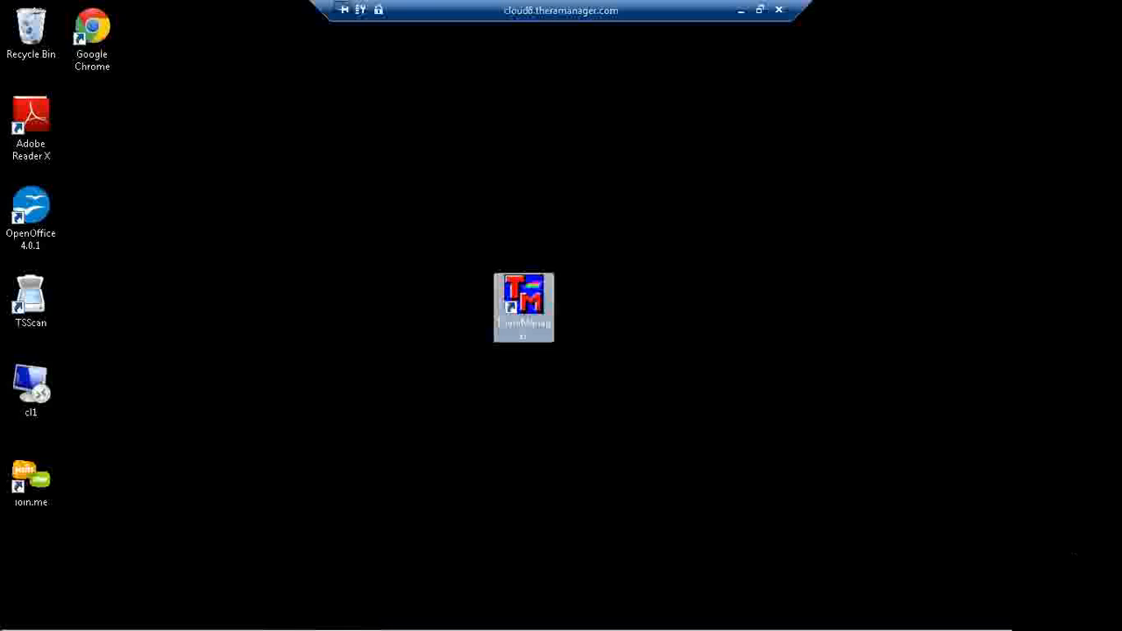
# Relaunch TheraManager from its desktop shortcut on the remote server.
pyautogui.moveTo(121, 624)
pyautogui.click(23, 616)
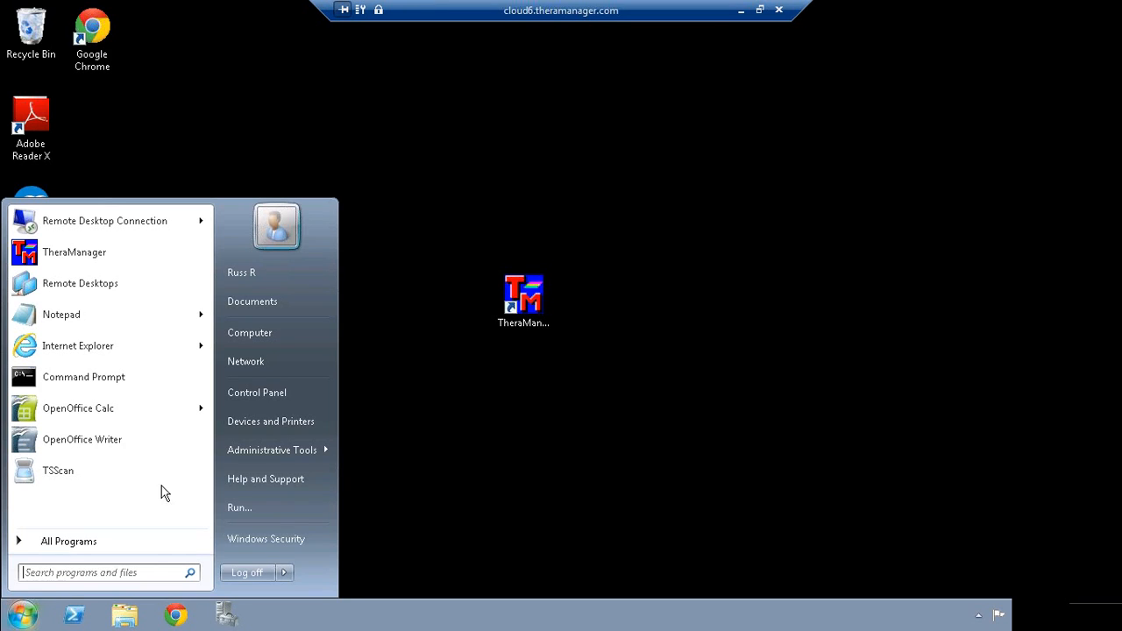
pyautogui.click(24, 616)
pyautogui.click(23, 616)
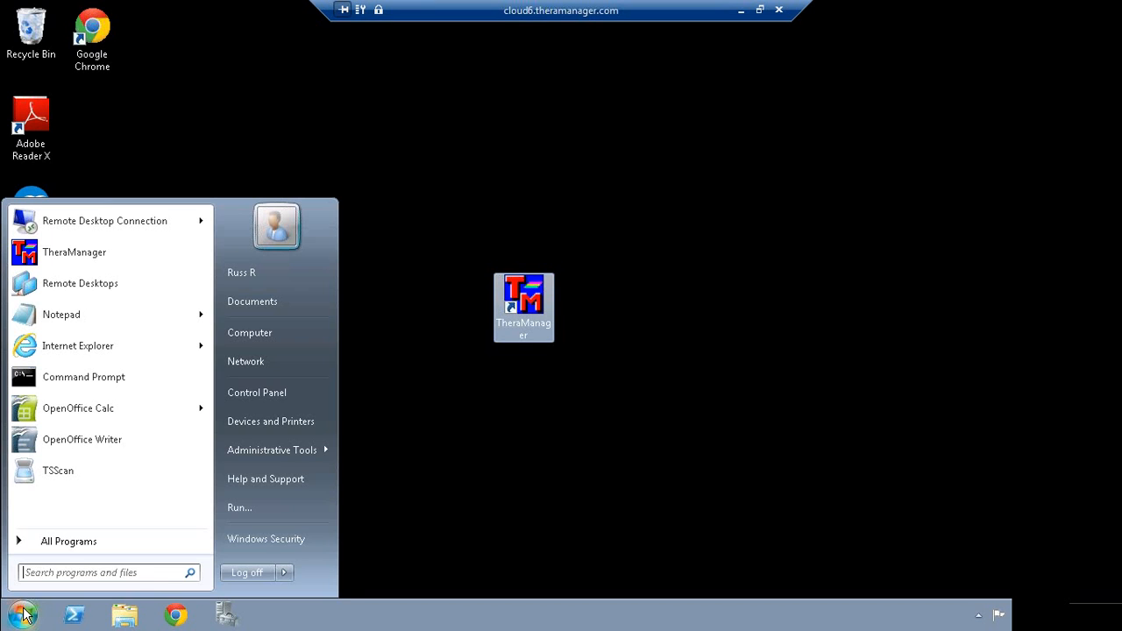
pyautogui.click(482, 528)
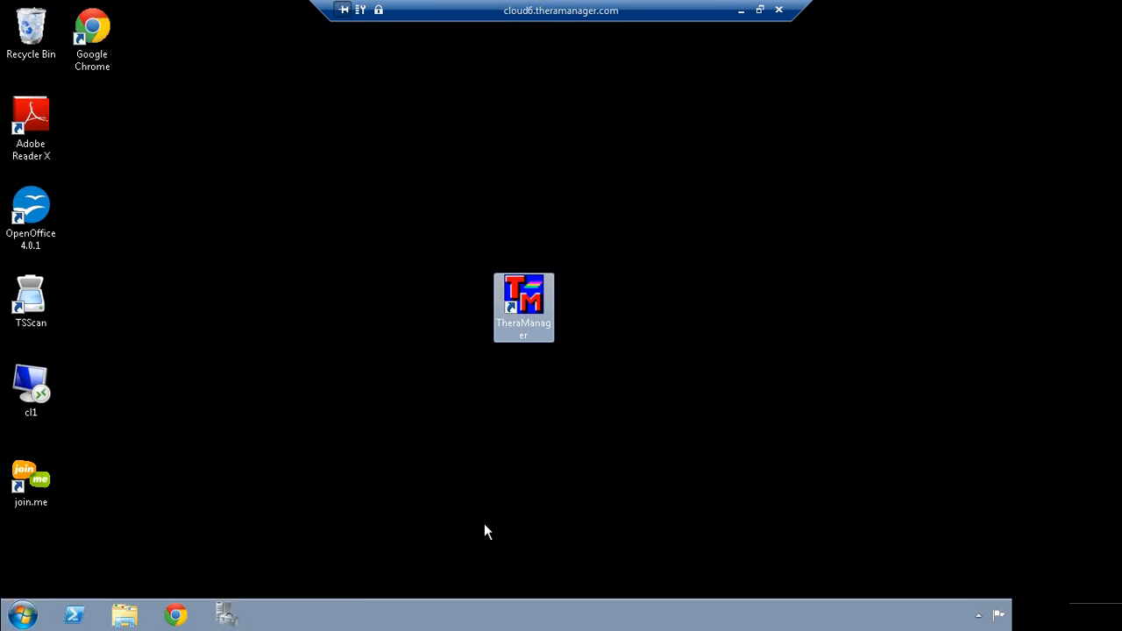
pyautogui.doubleClick(521, 303)
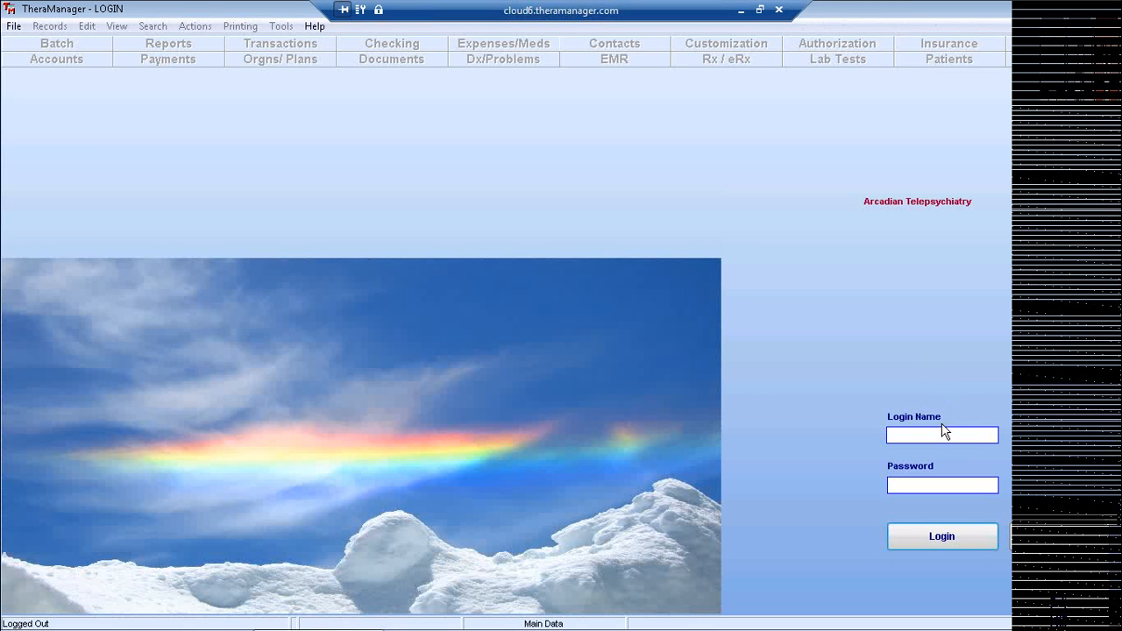
# Log in to TheraManager with the user's login name and password.
pyautogui.click(942, 432)
pyautogui.write('tm')
pyautogui.press('Tab')
pyautogui.write('**')
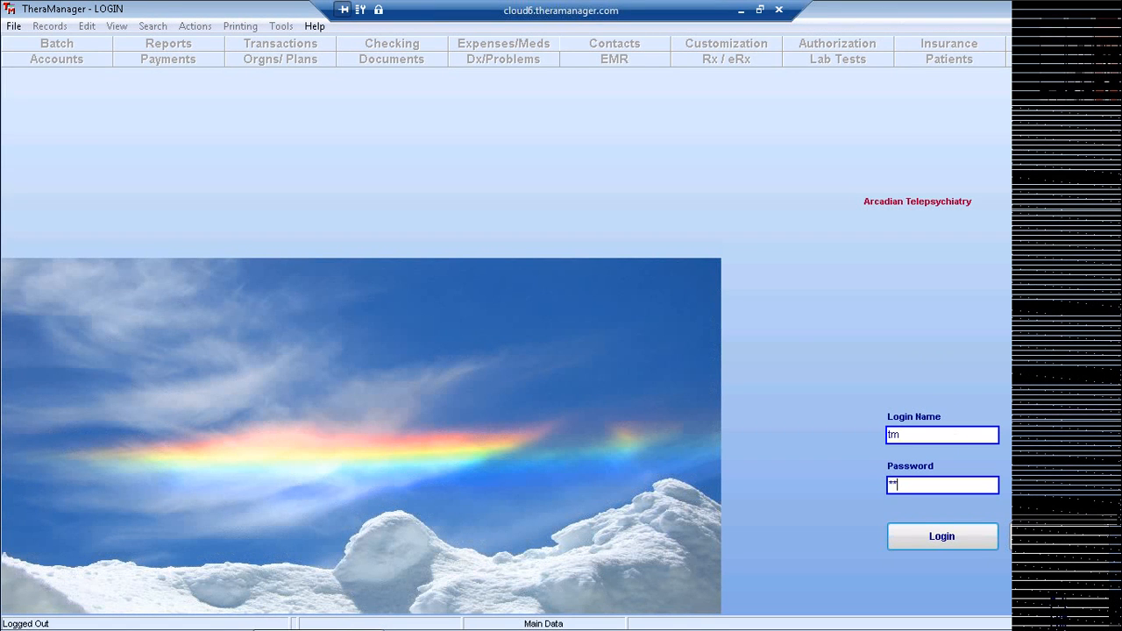
pyautogui.press('Return')
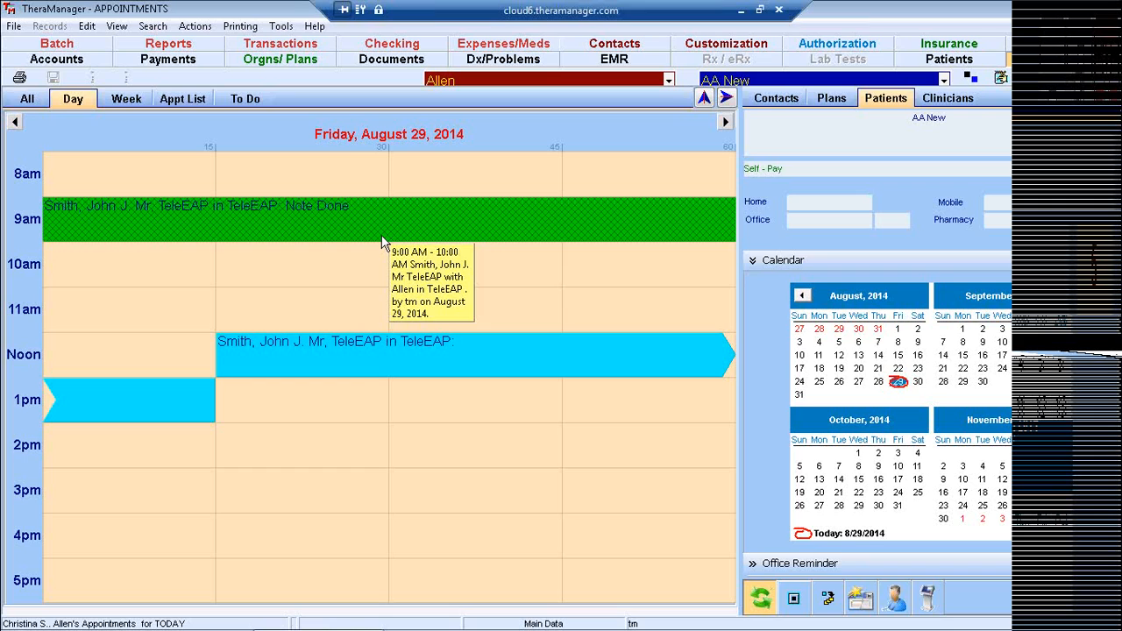
# Open the EMR module and insert a new Non CA Authorization document.
pyautogui.click(618, 63)
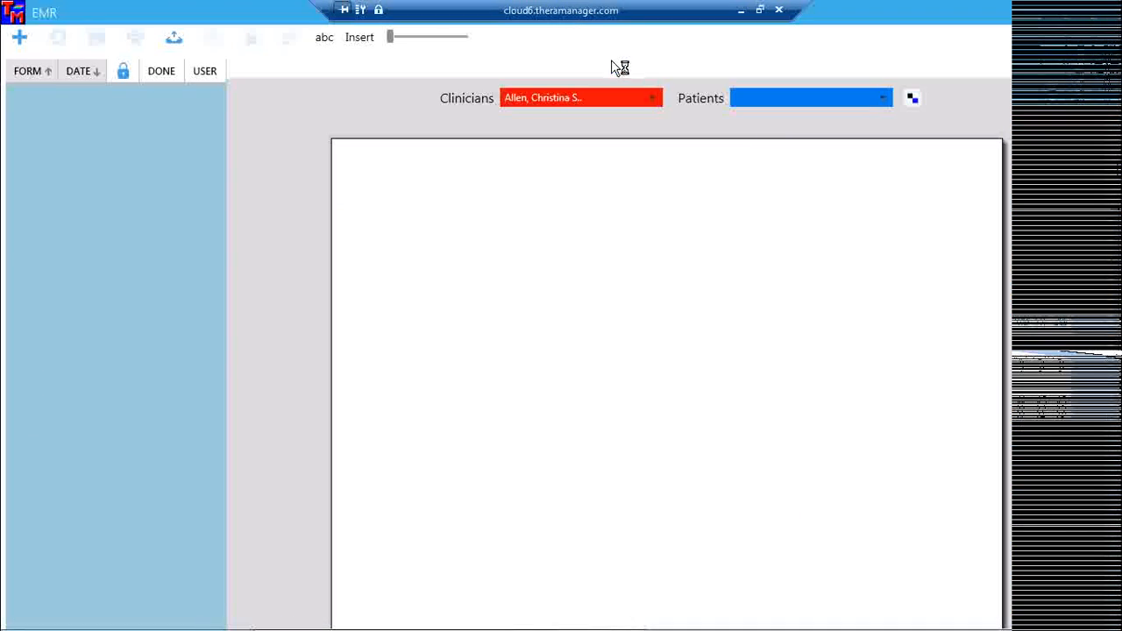
pyautogui.click(19, 37)
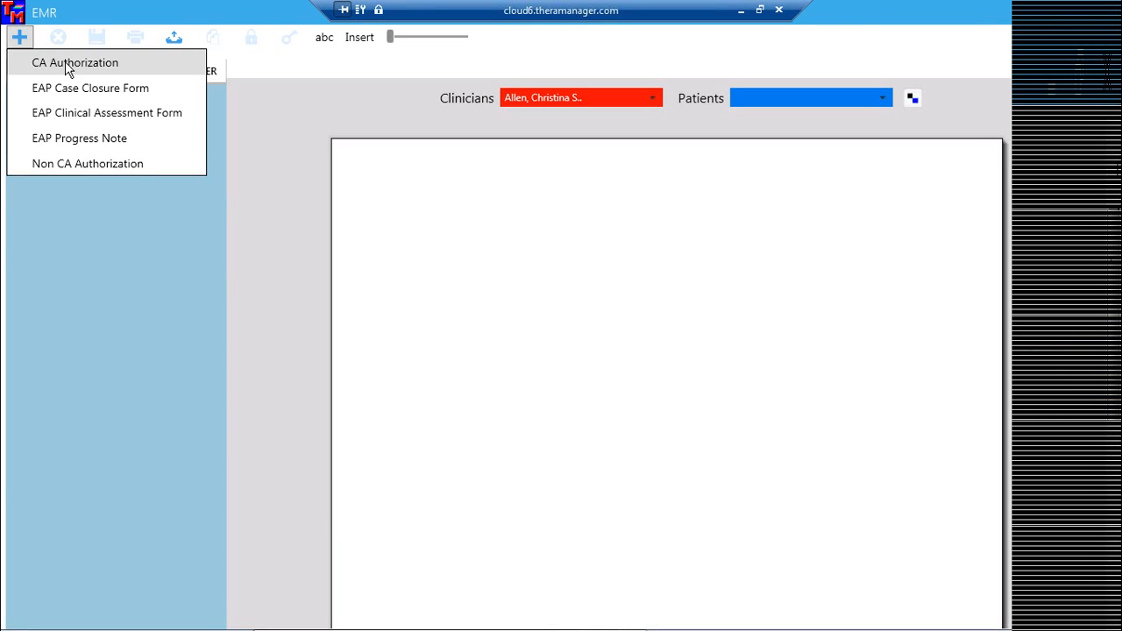
pyautogui.click(105, 166)
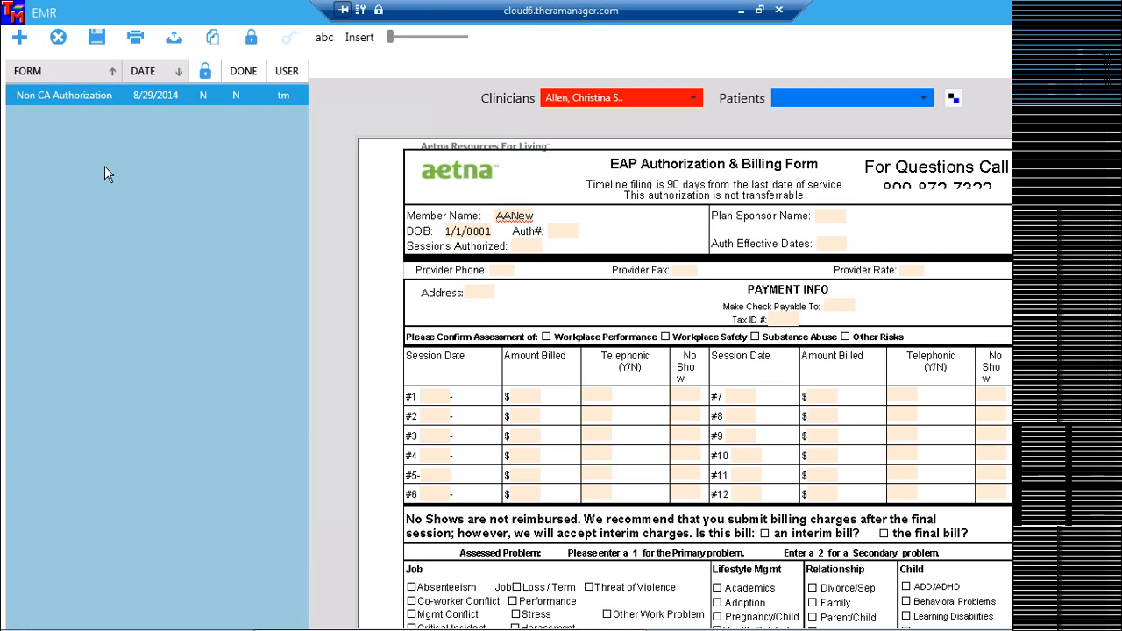
# Add an EAP Clinical Assessment Form dated 8/29/2014 to the patient's EMR.
pyautogui.click(21, 40)
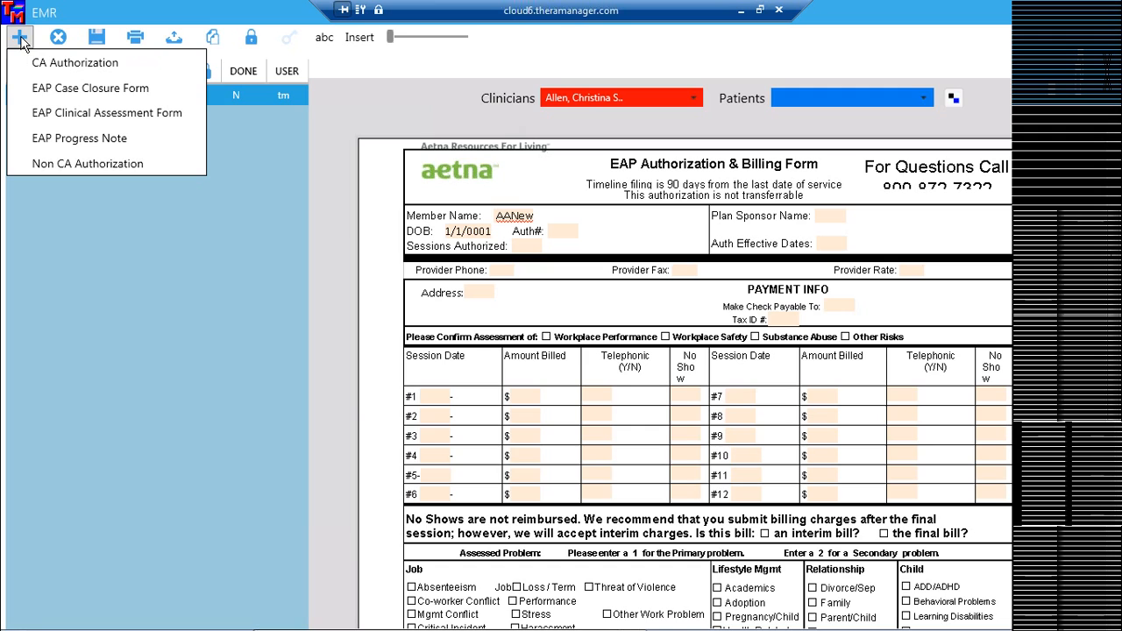
pyautogui.click(98, 115)
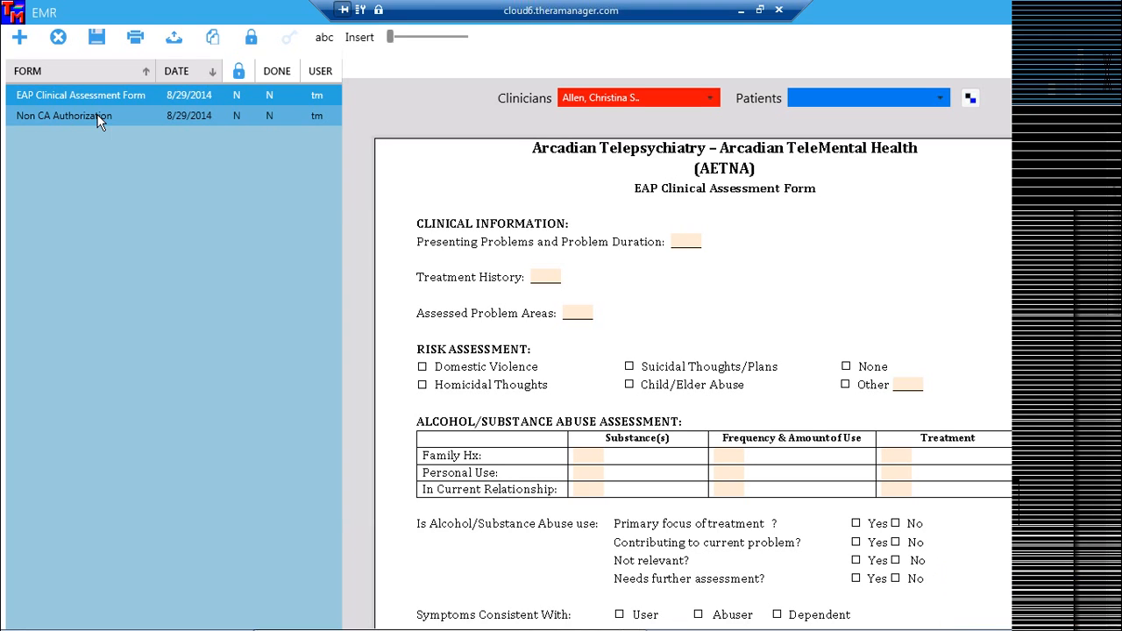
pyautogui.click(98, 116)
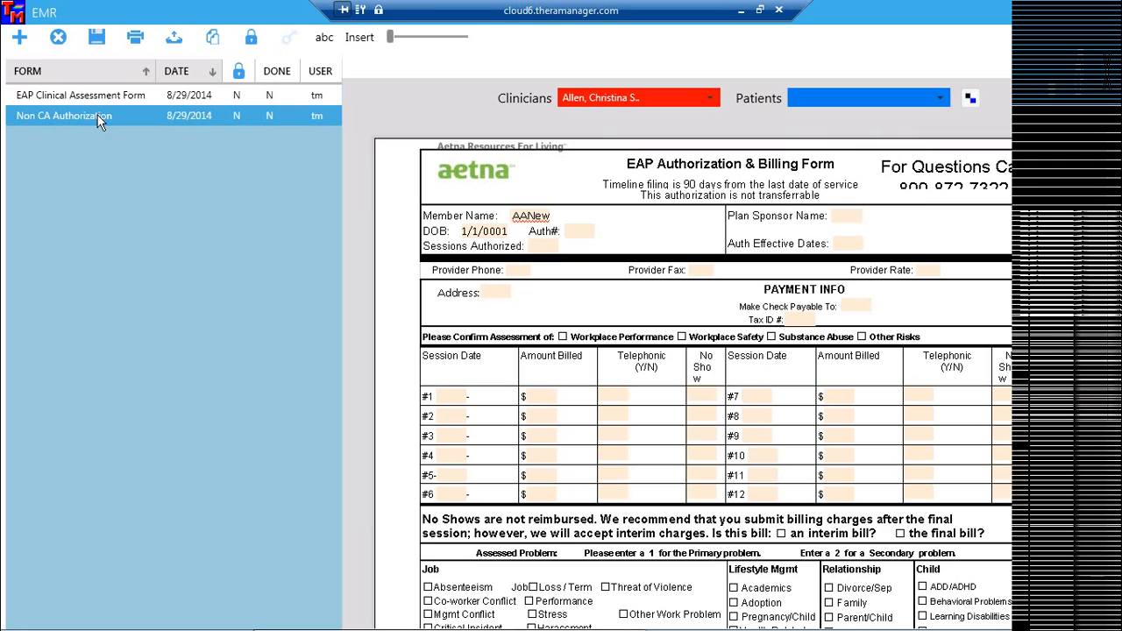
# Add an EAP Progress Note dated 8/29/2014 to the patient's EMR.
pyautogui.click(19, 38)
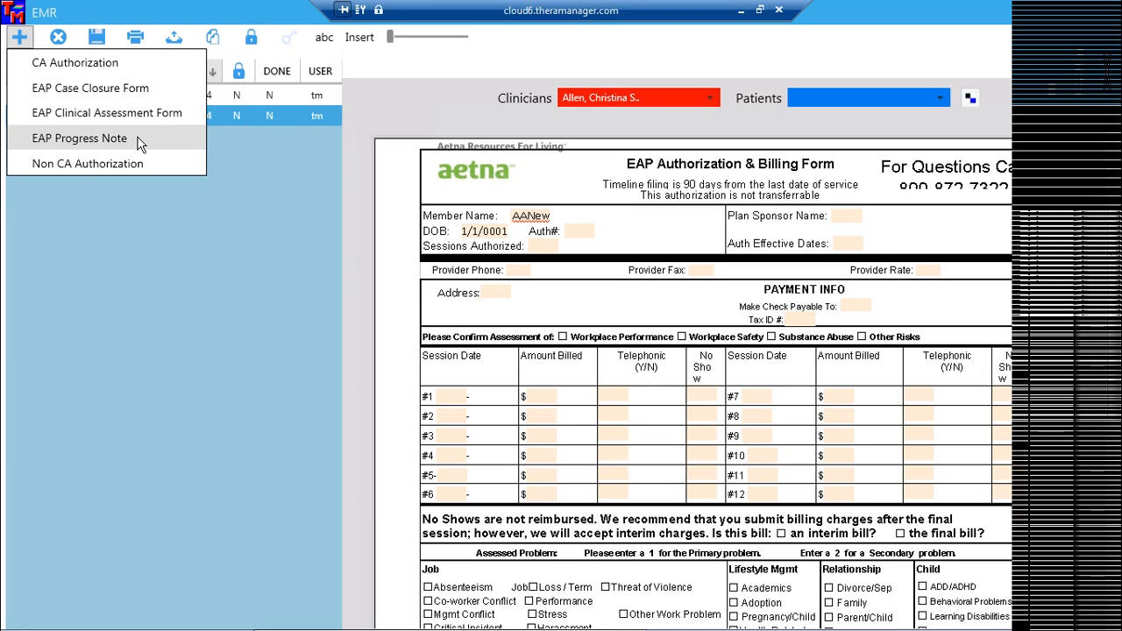
pyautogui.click(138, 143)
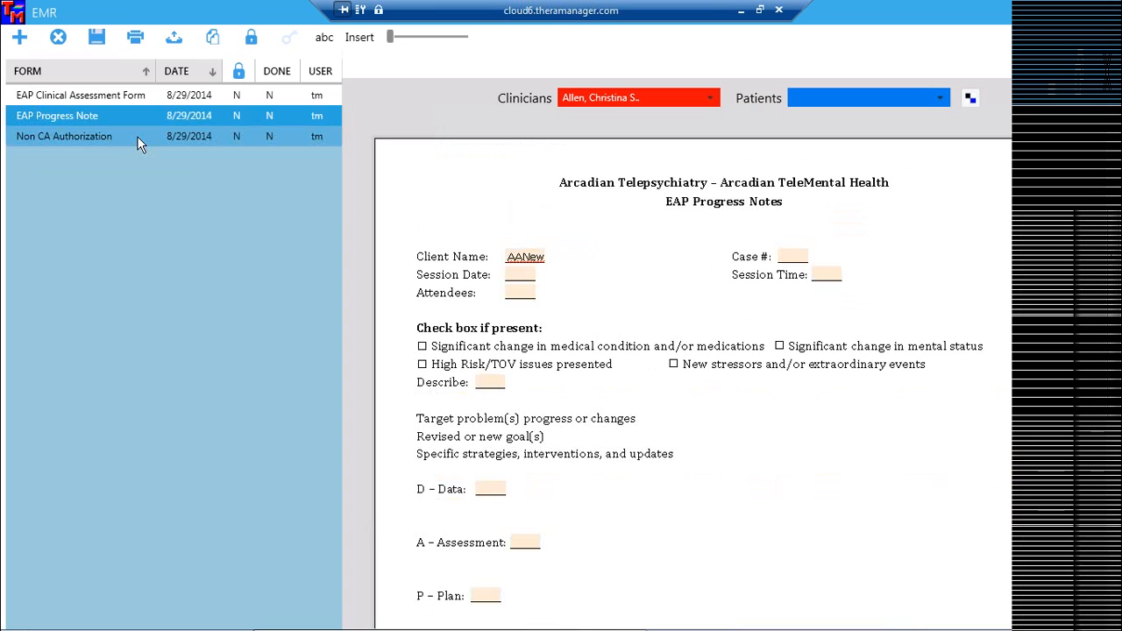
pyautogui.click(19, 38)
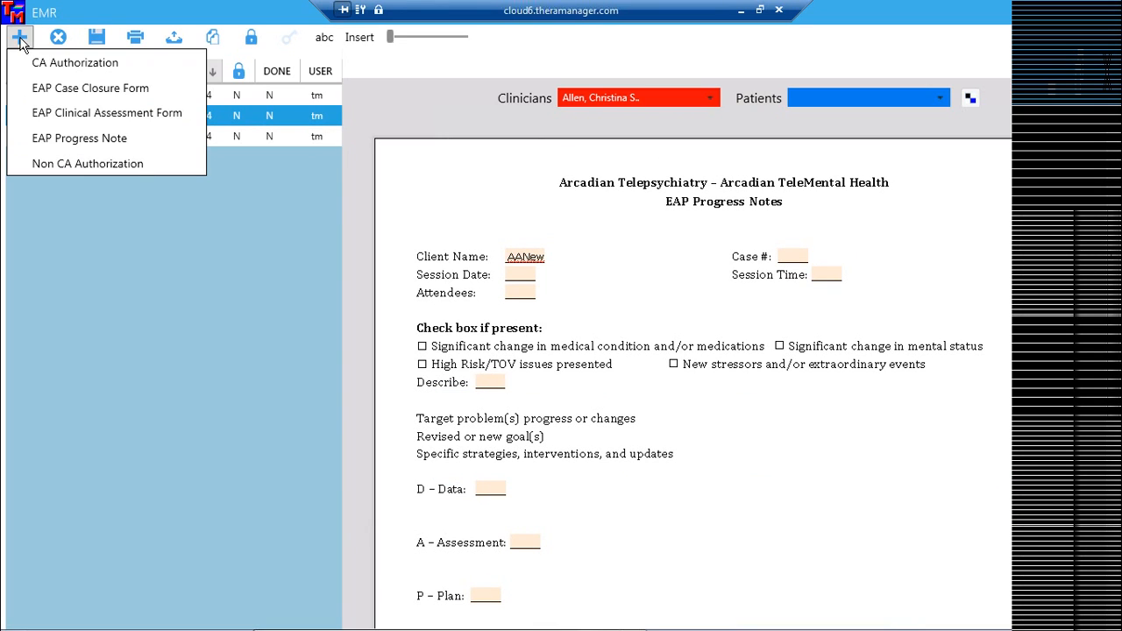
# Add an EAP Case Closure Form, making it the patient's fourth form.
pyautogui.click(52, 88)
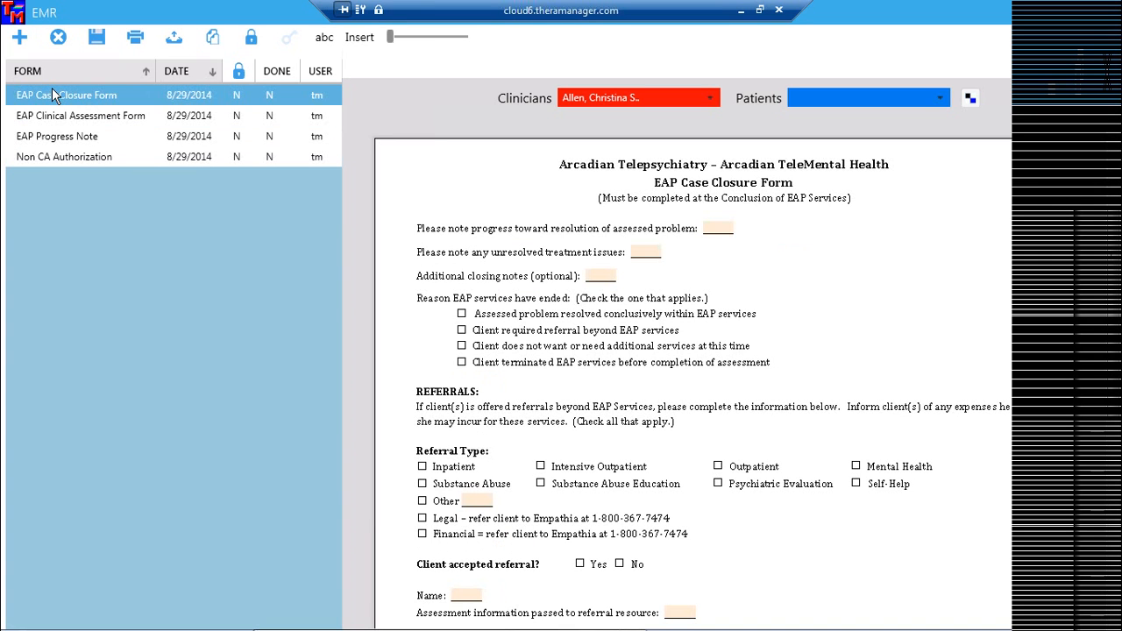